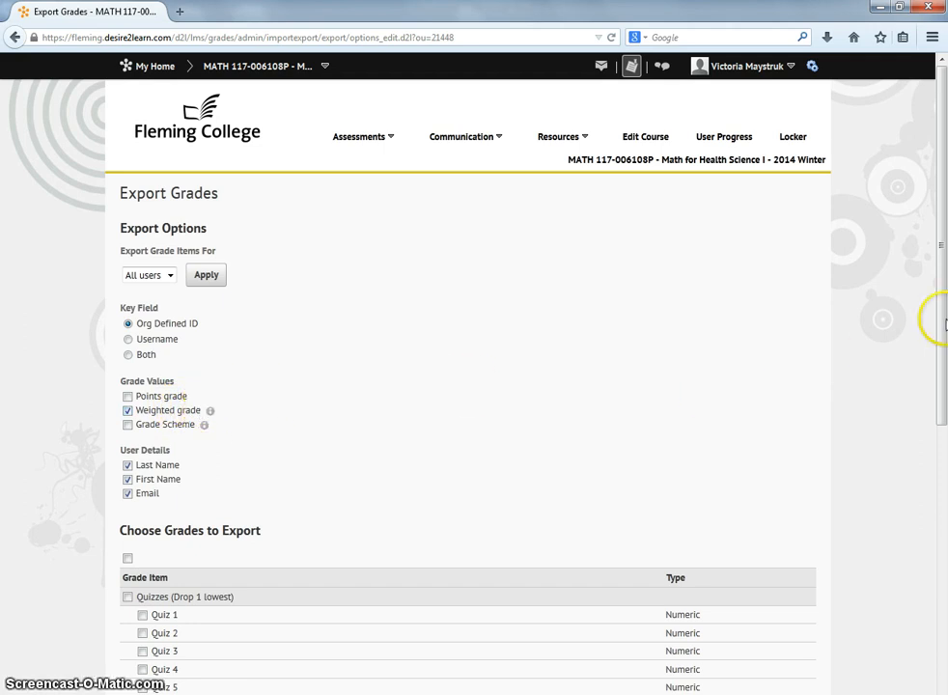
Step: Include Quiz 1, Quiz 2 and Quiz 3 in the grade items chosen for export
drag(943, 313, 944, 364)
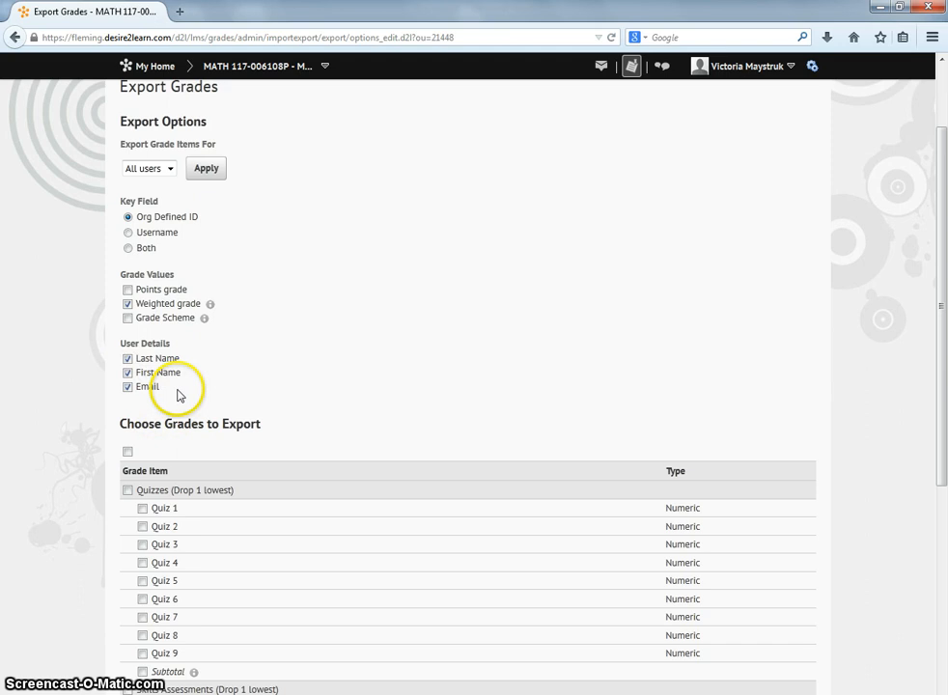
drag(936, 436, 937, 472)
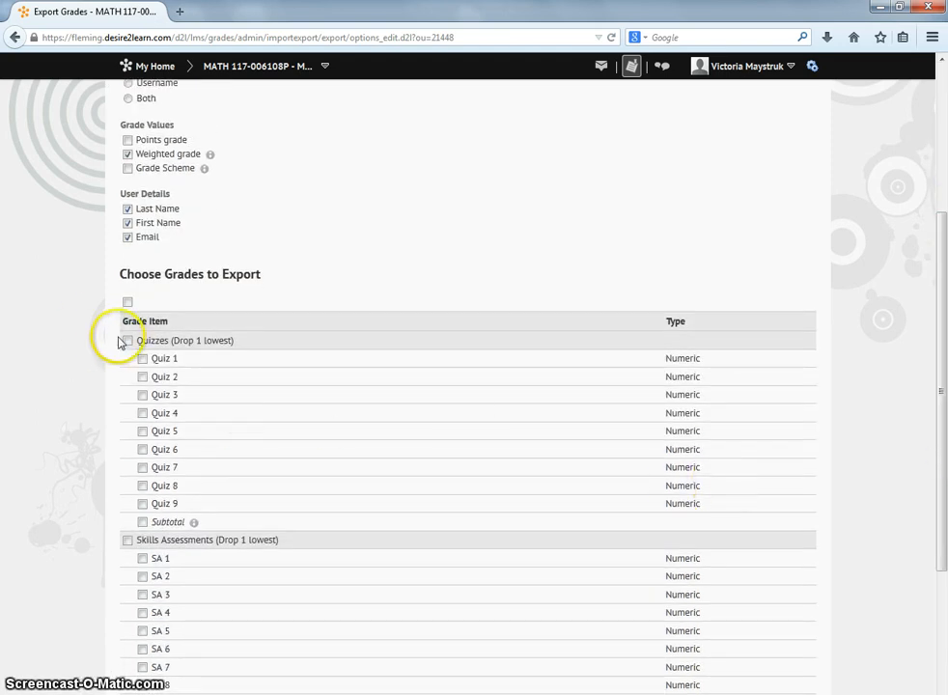
click(142, 358)
click(142, 376)
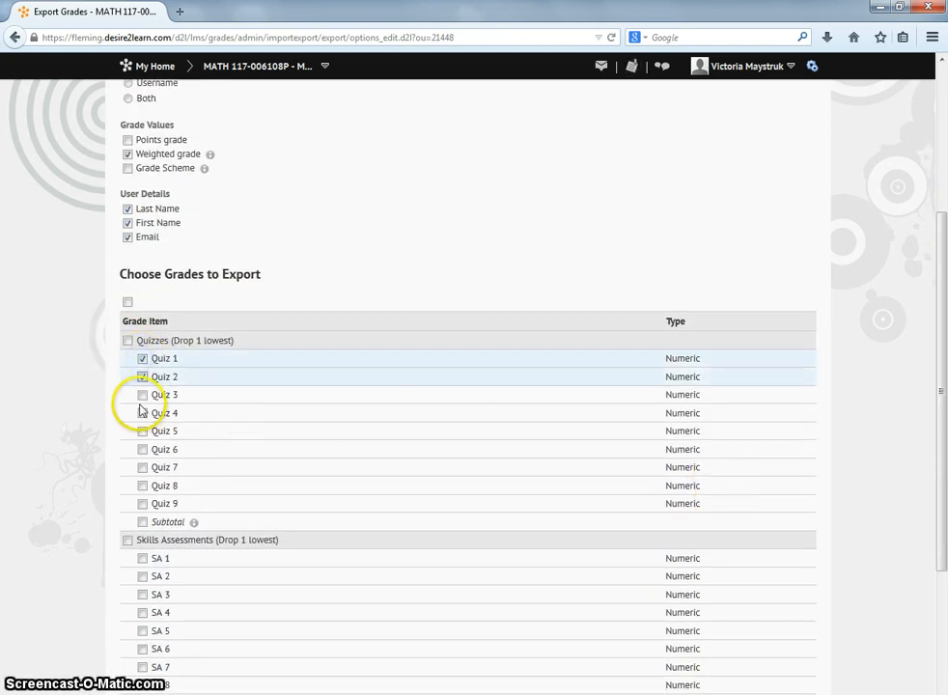
click(143, 395)
Step: Include Test 1: Week 4, Test 2: Week 7, Test 3: Week 11 and the Final Calculated Grade in the export
scroll(188, 598, down, 5)
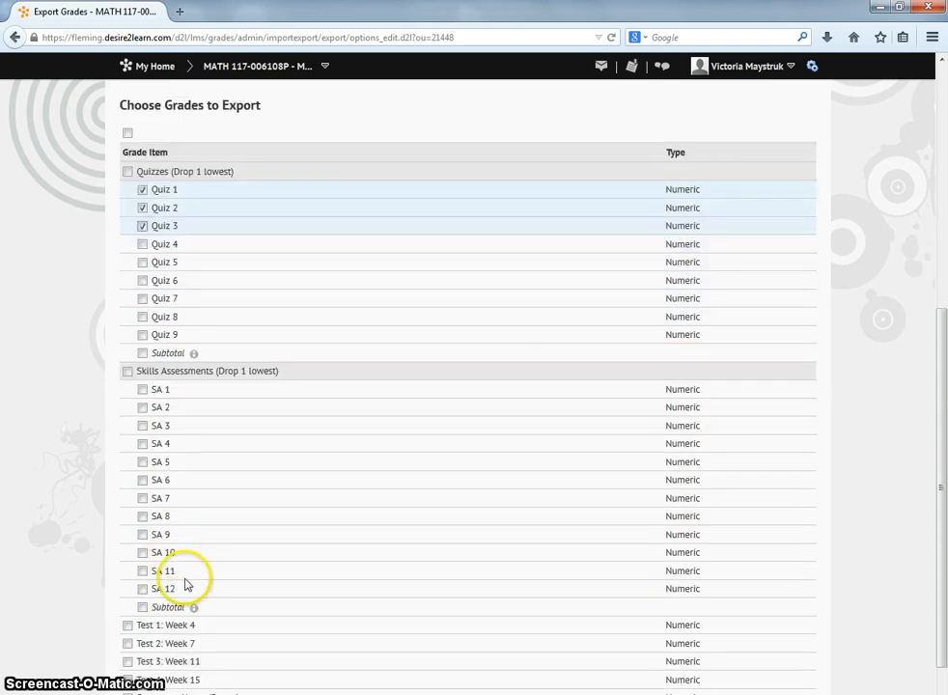
click(126, 541)
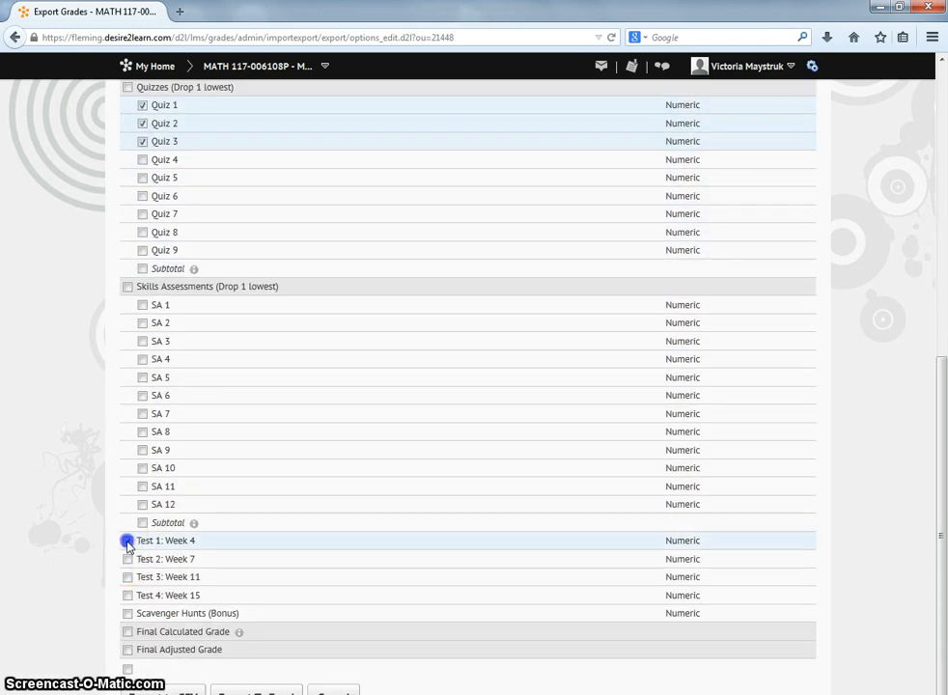
click(127, 560)
click(128, 578)
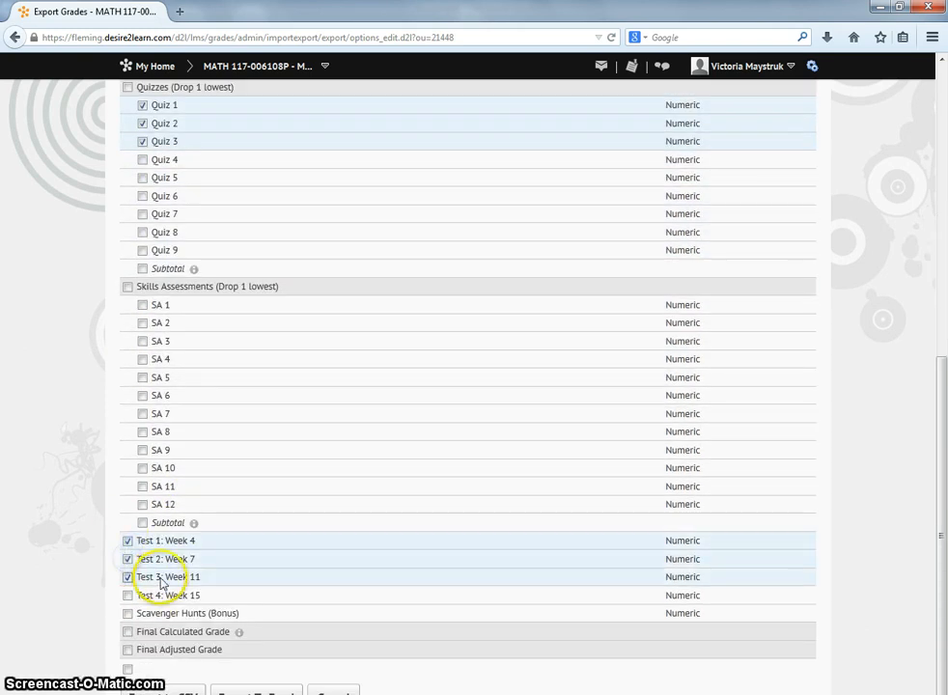
click(129, 632)
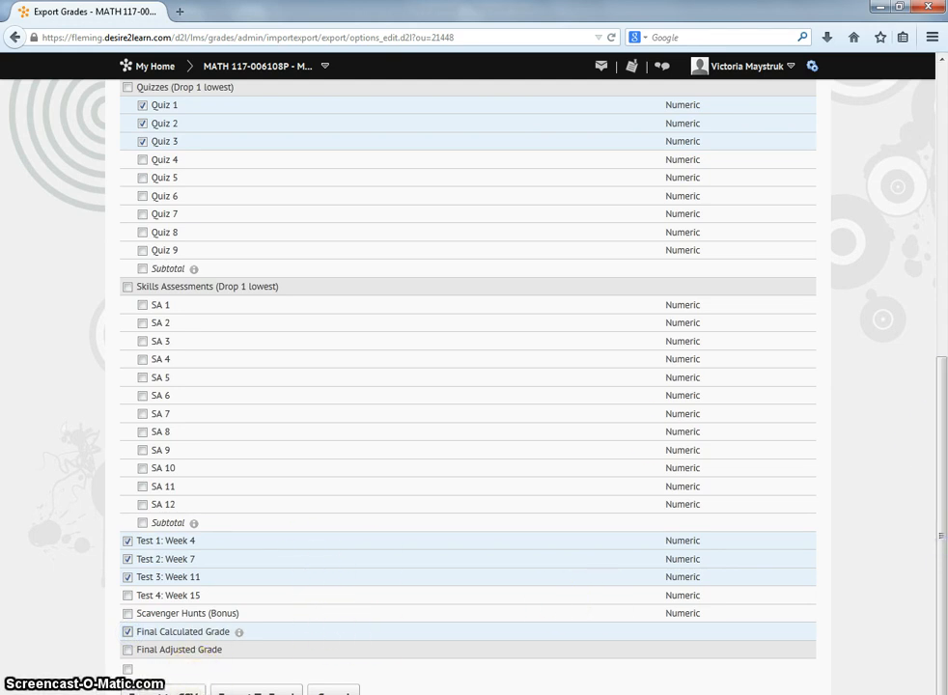
Step: Export the chosen grades to Excel and close the download window
click(285, 690)
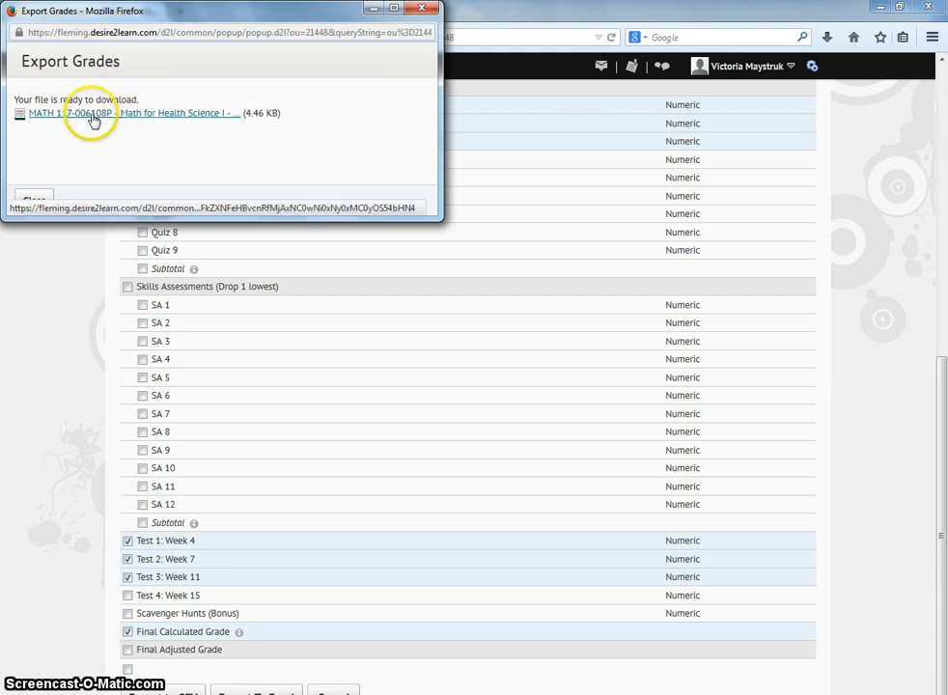
click(423, 9)
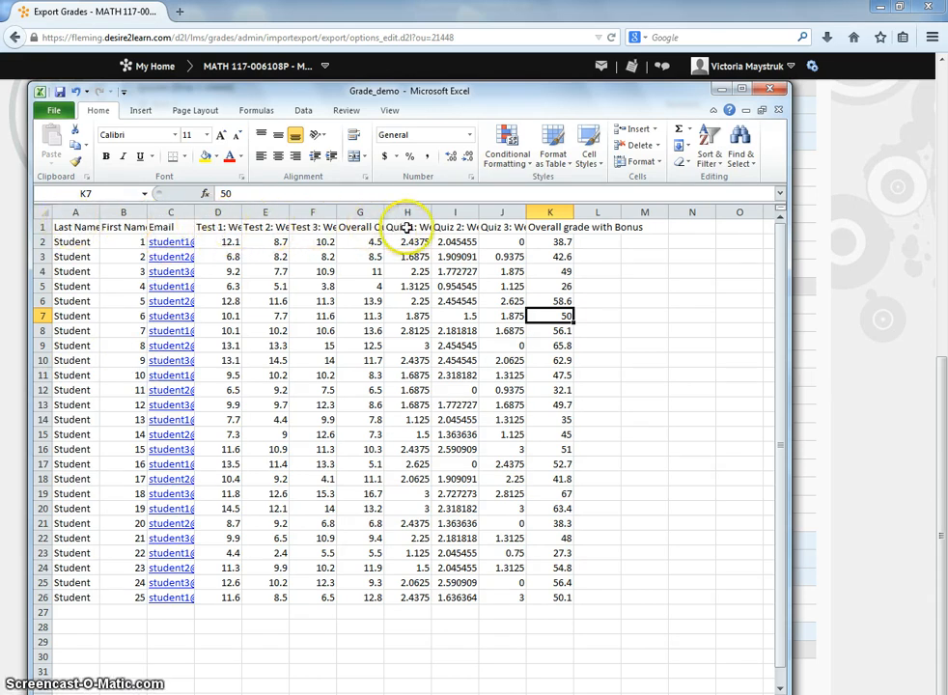
Step: Reduce the Quiz 1 grades in H2:H26 of the Grade_demo sheet to one decimal place
click(415, 243)
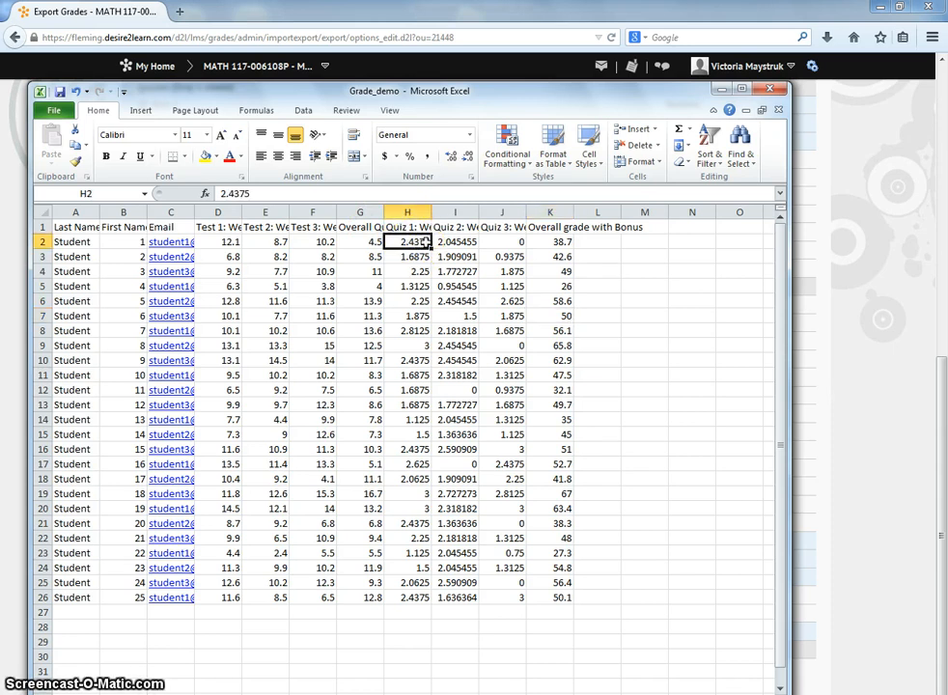
key(ctrl+shift+Down)
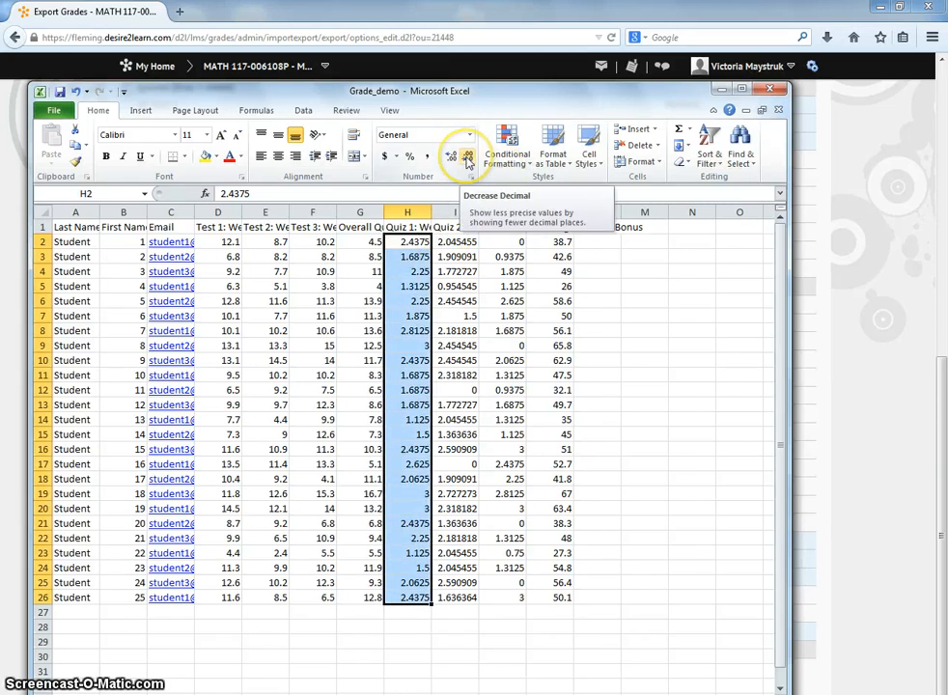
click(468, 159)
click(468, 160)
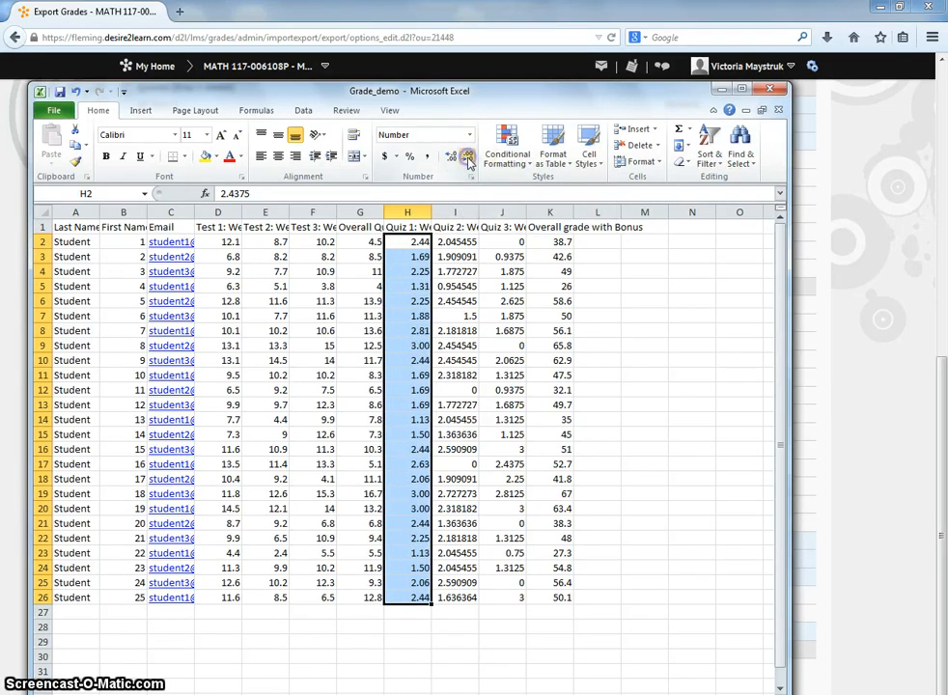
click(468, 160)
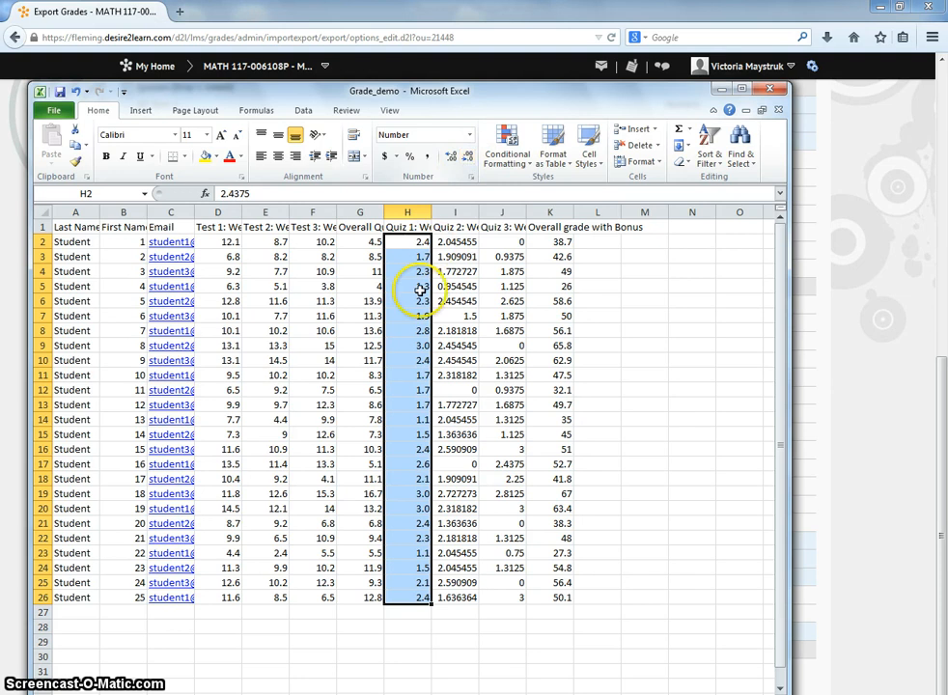
Step: Reduce the Quiz 2 grades in I2:I26 to one decimal place
click(461, 244)
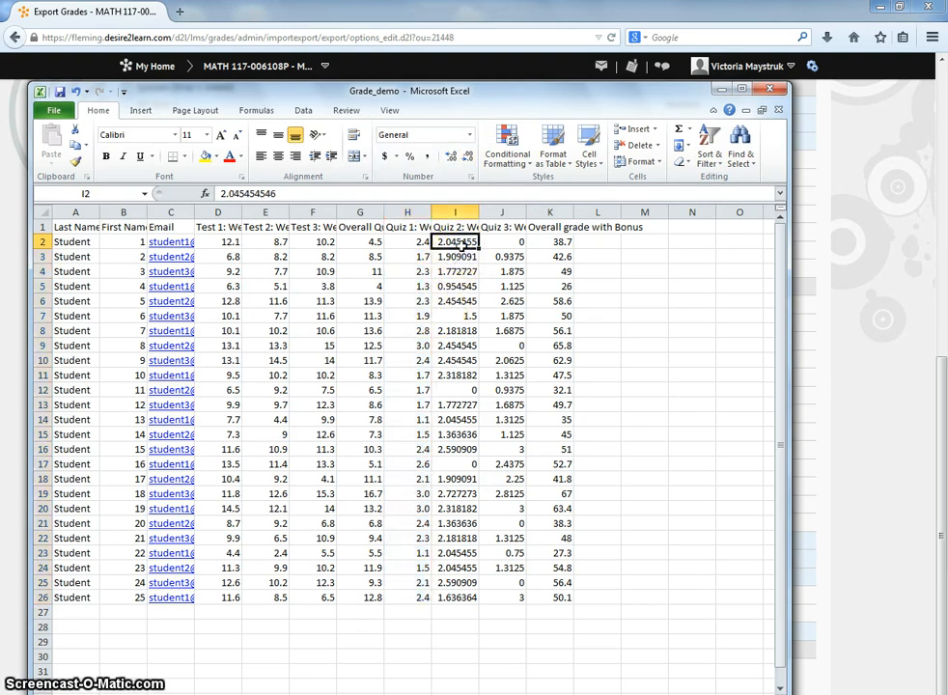
key(ctrl+shift+Down)
click(469, 159)
click(468, 160)
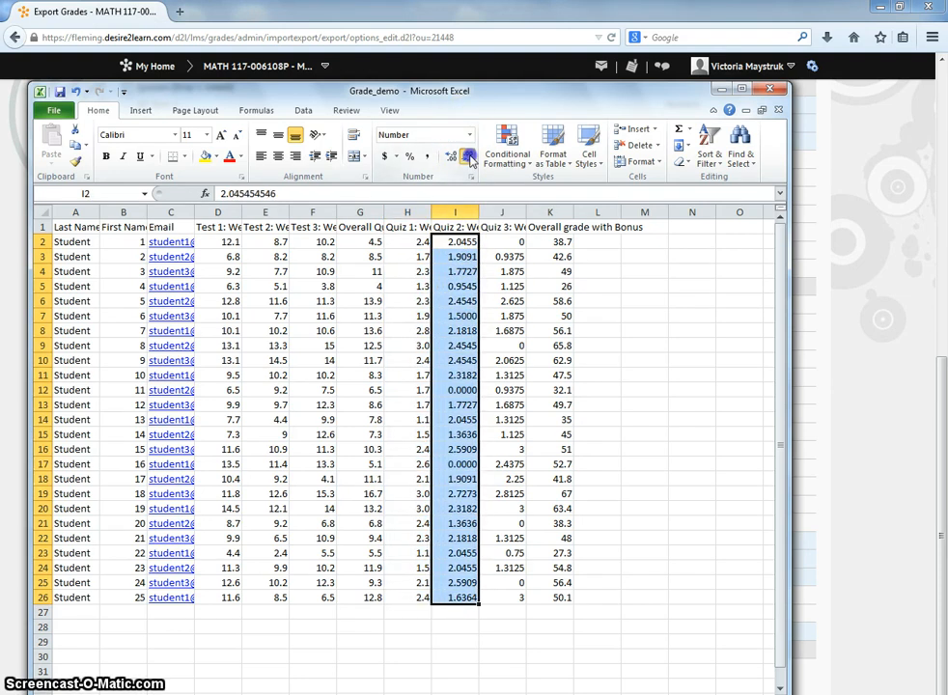
click(468, 160)
click(468, 159)
click(468, 159)
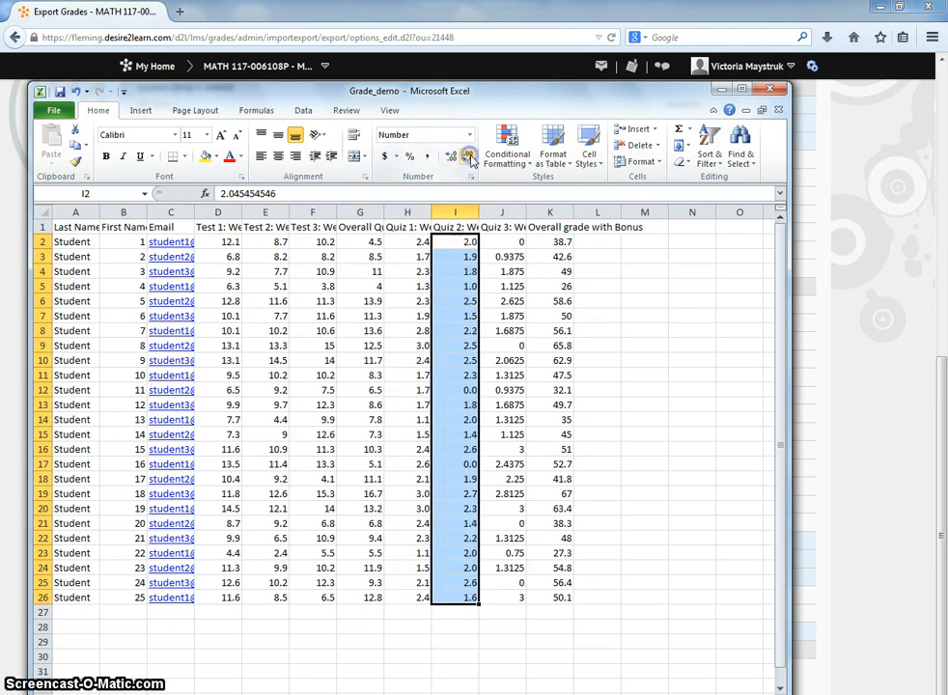
Step: Format the Quiz 3 grades in J2:J26 as Number with 1 decimal place using Format Cells
click(502, 245)
key(ctrl+shift+Down)
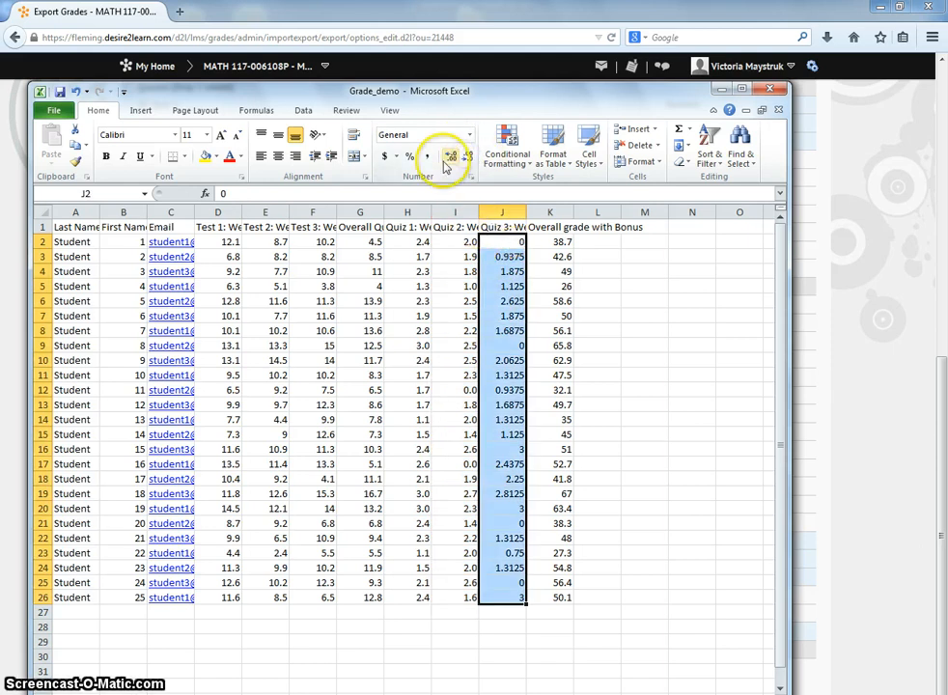
right_click(520, 276)
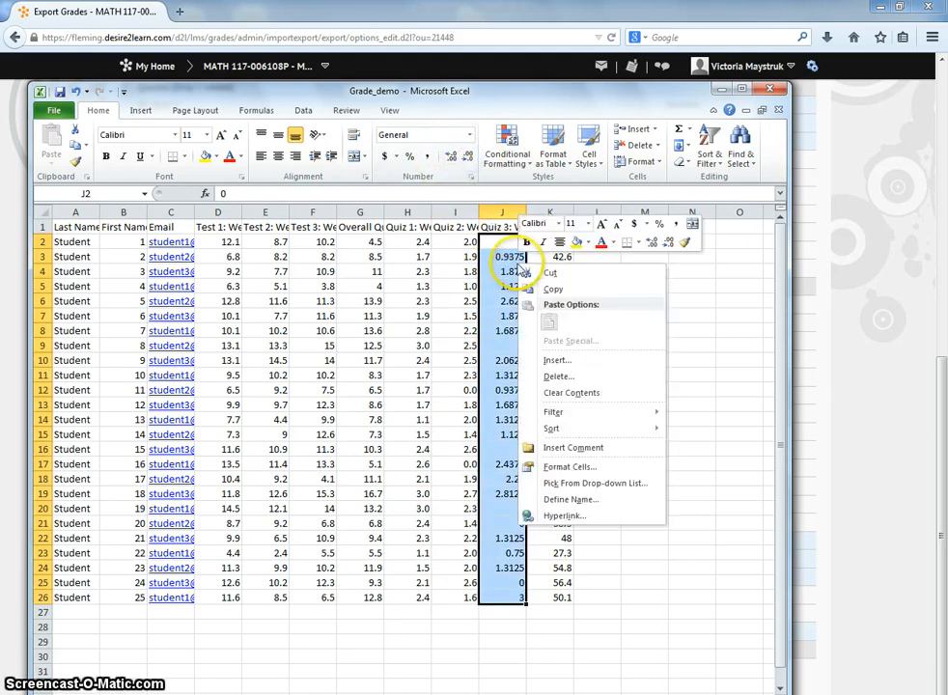
click(569, 466)
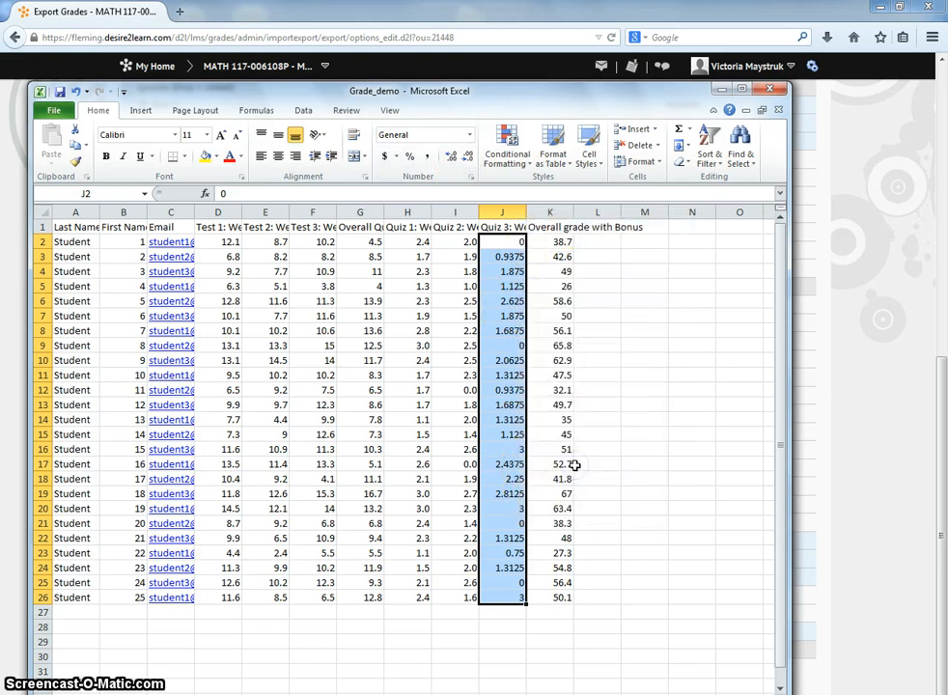
click(414, 362)
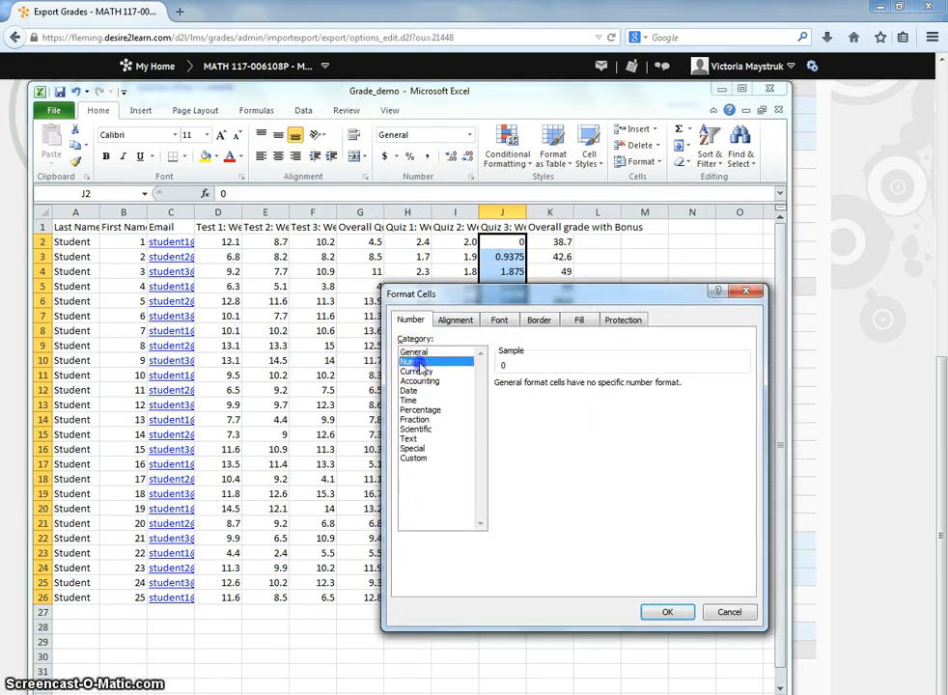
click(592, 389)
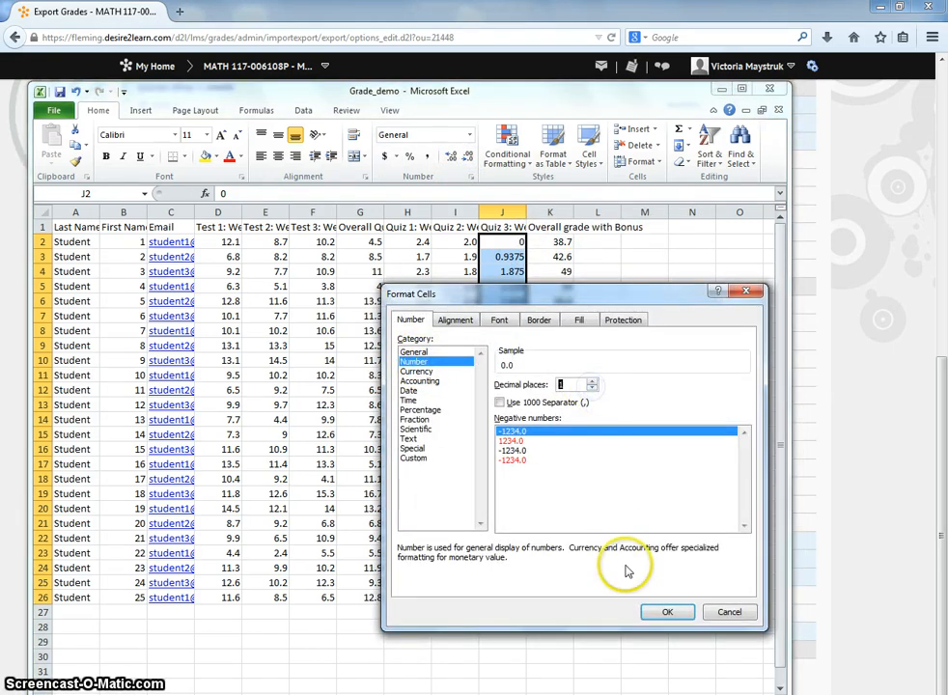
click(668, 613)
Step: Save the Grade_demo workbook with the rounded quiz grades, keeping the CSV format
click(428, 360)
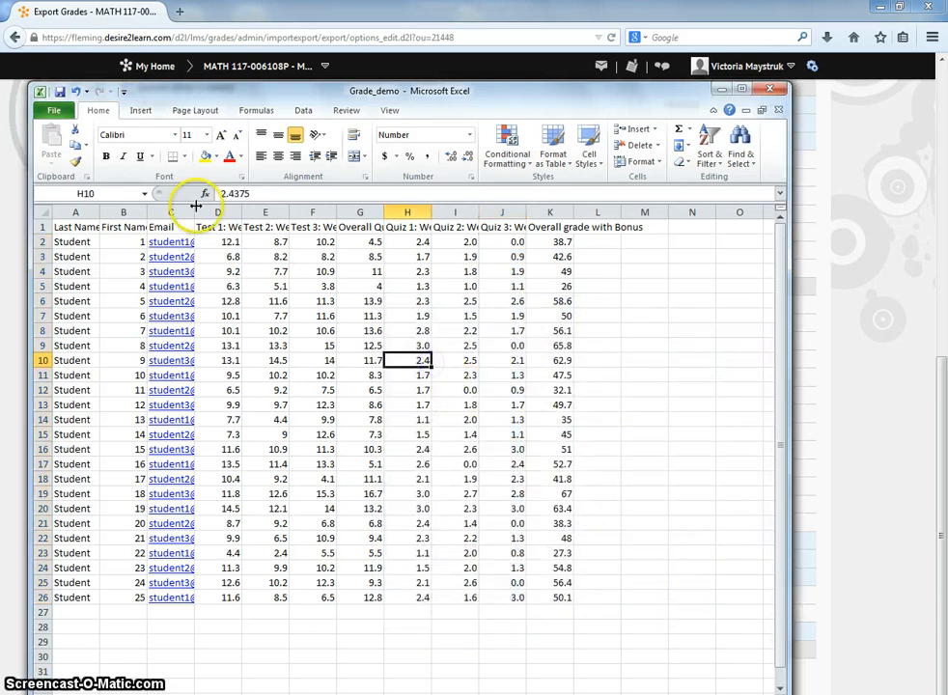
click(54, 110)
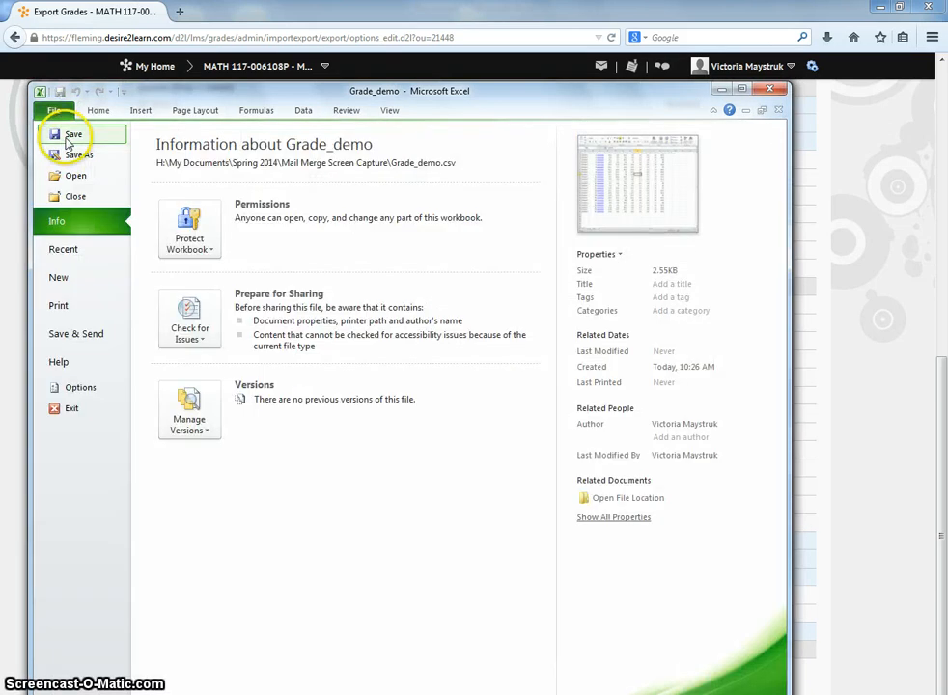
click(68, 134)
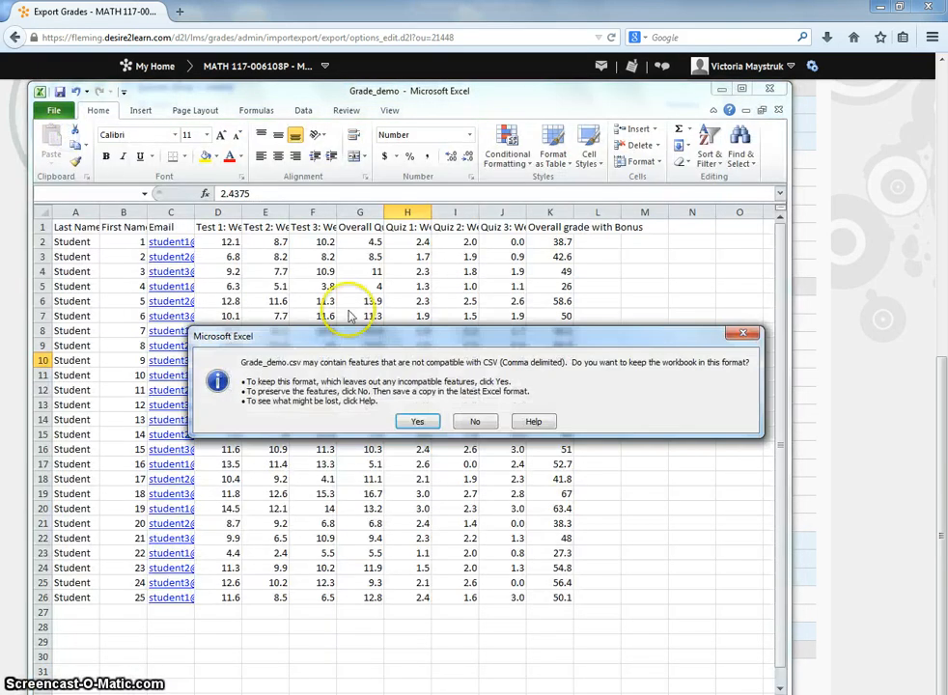
click(434, 426)
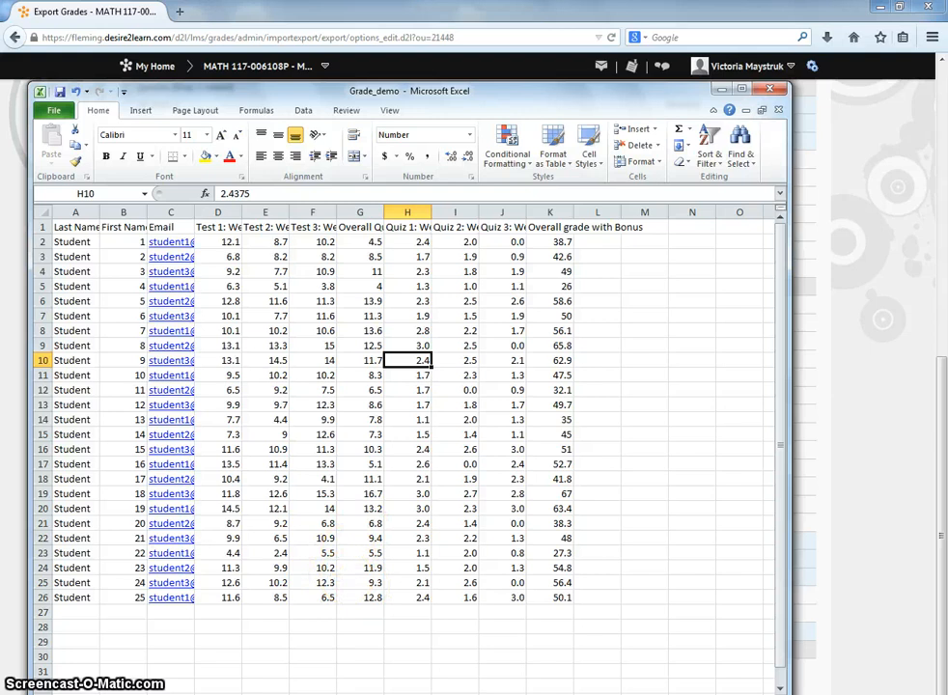
Step: Add the column header "Overall Tests" in cell L1
mouse_move(296, 694)
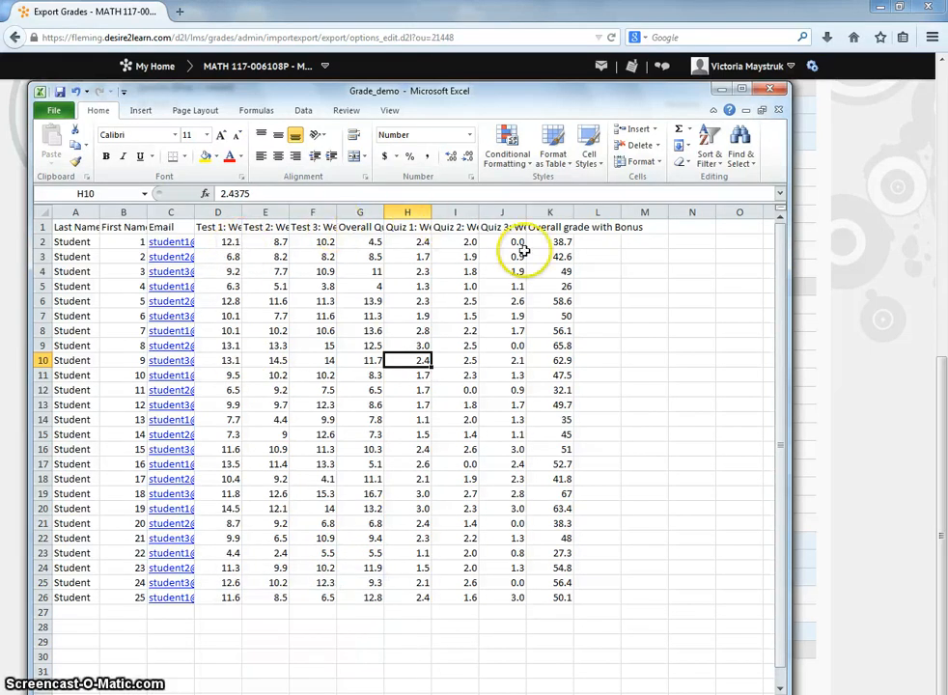
click(602, 227)
text(Overall Tests)
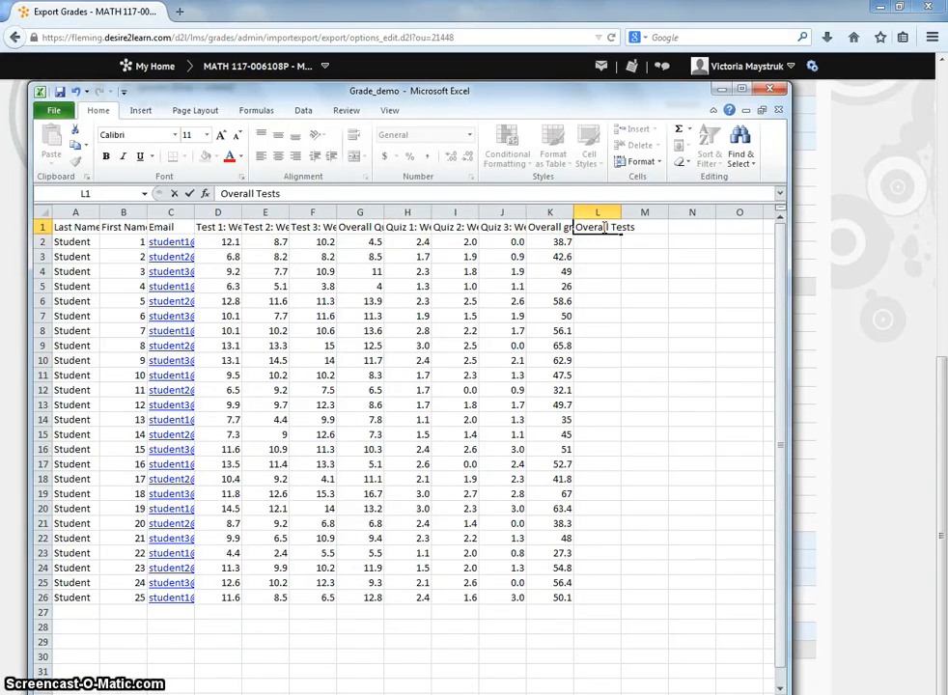
key(Return)
Step: Sum the three test grades in L2 with =D2+E2+F2 and fill the formula down to L26
text(=)
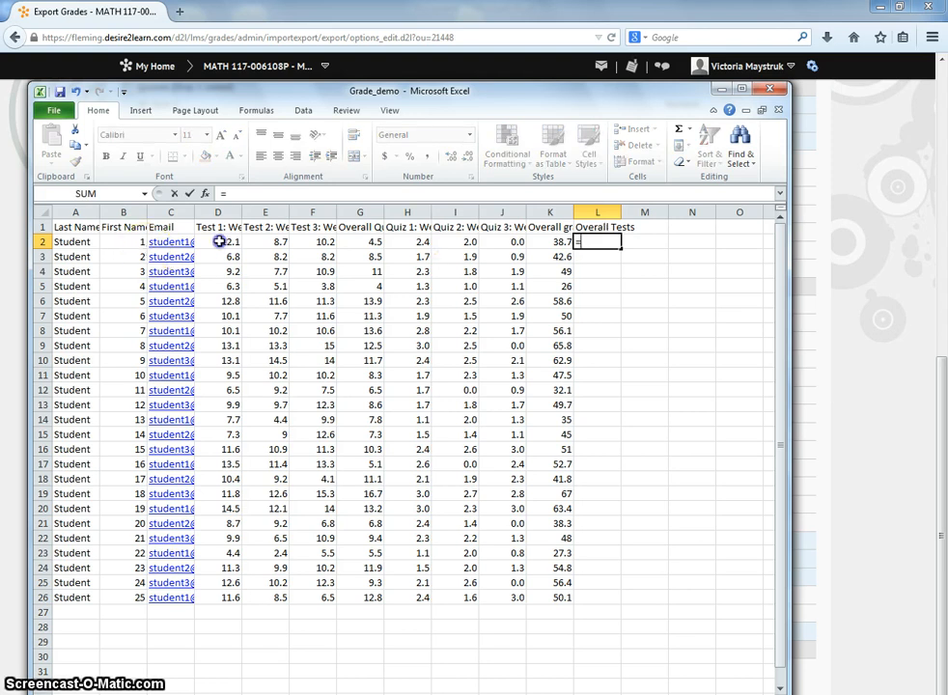
text(D2+)
key(Right)
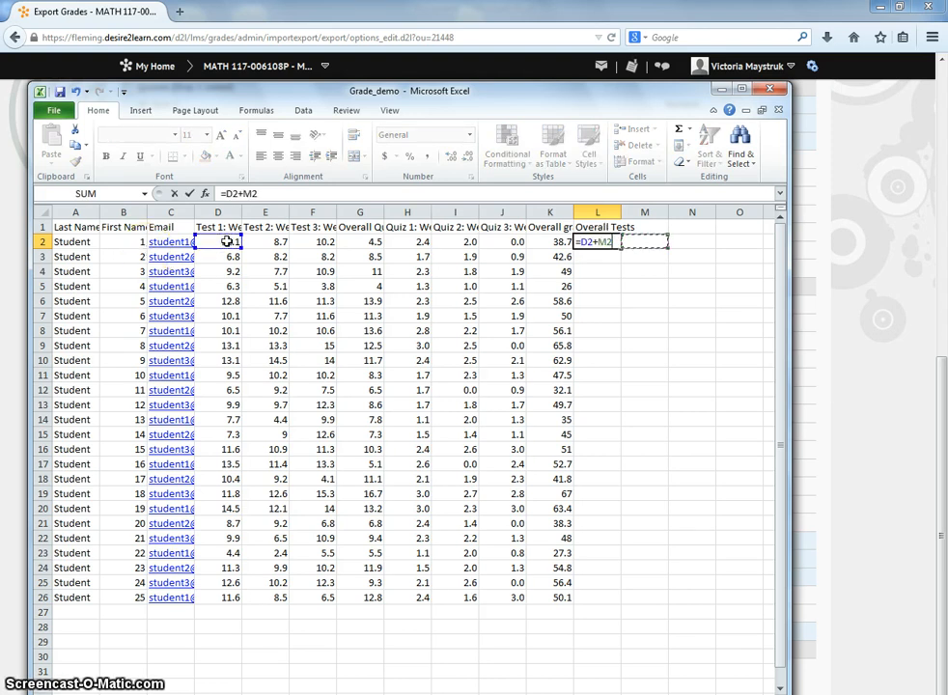
click(259, 244)
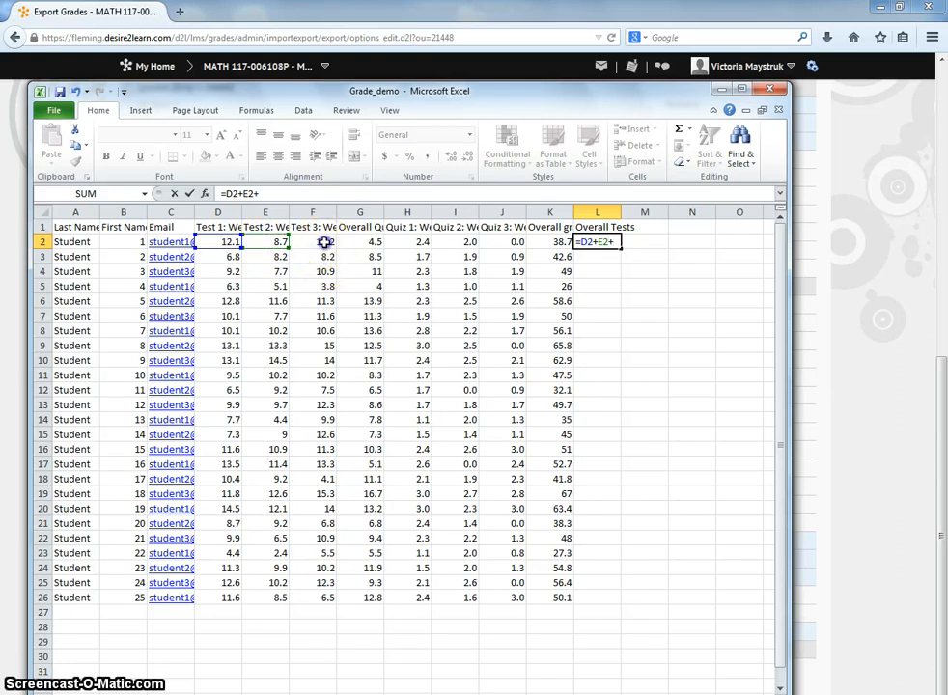
key(Return)
key(Up)
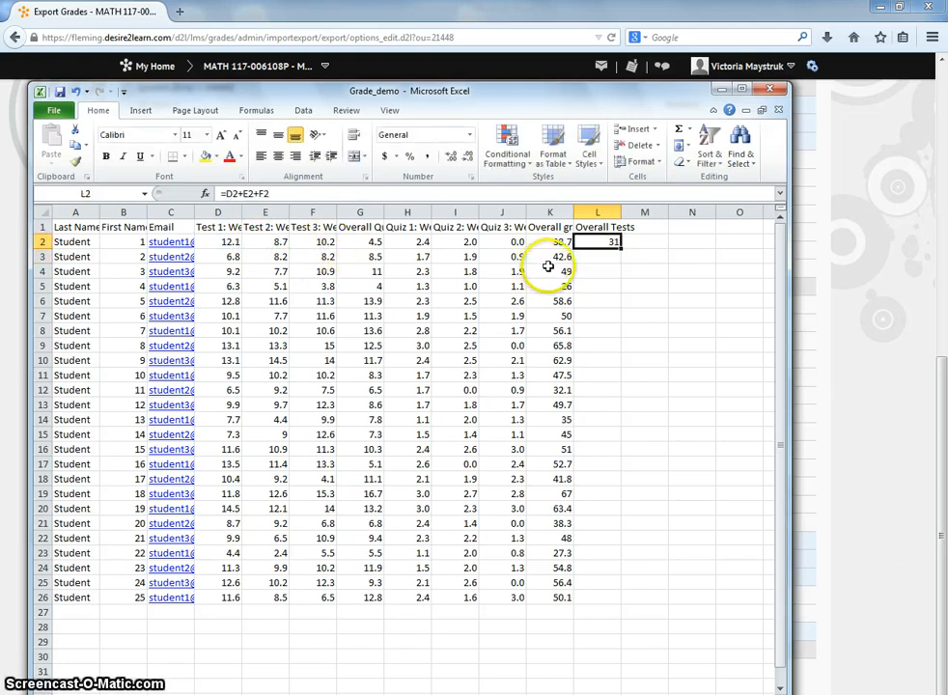
double_click(621, 249)
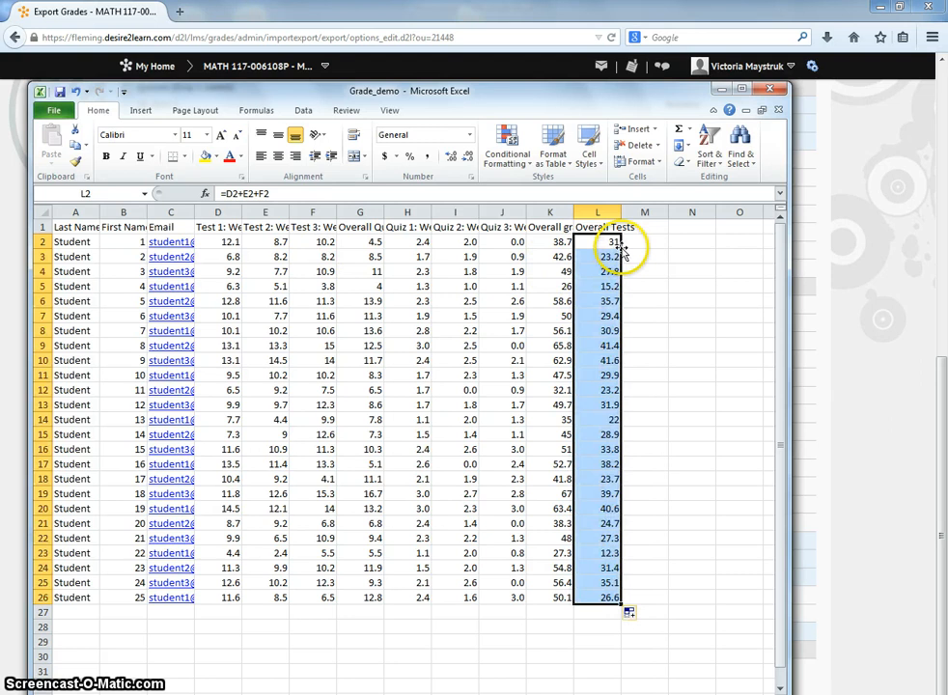
Step: Save Grade_demo with the new Overall Tests column, keeping it in CSV format
click(607, 272)
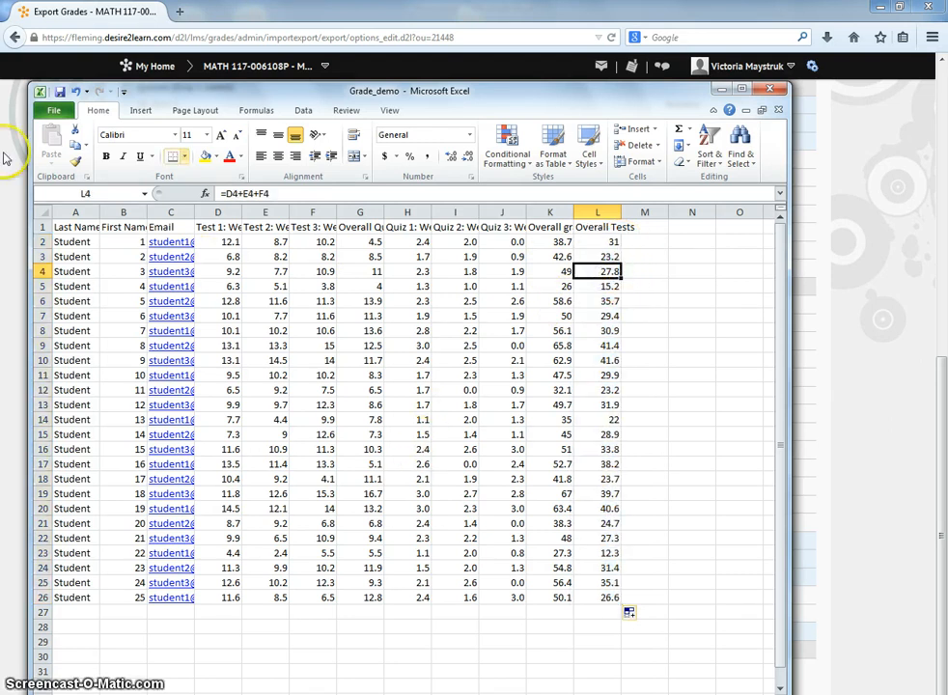
click(60, 93)
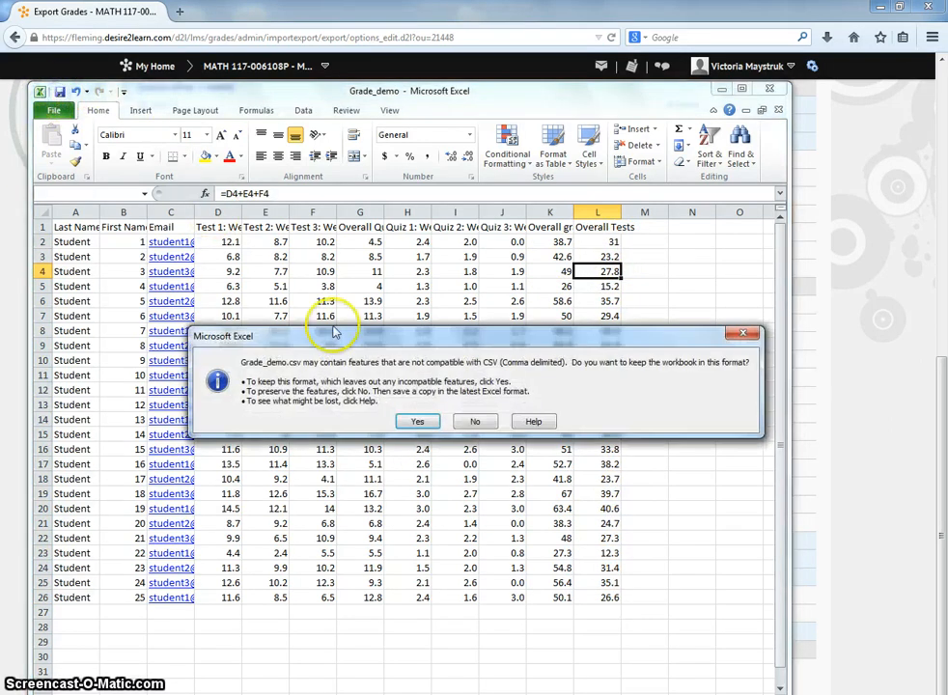
click(419, 421)
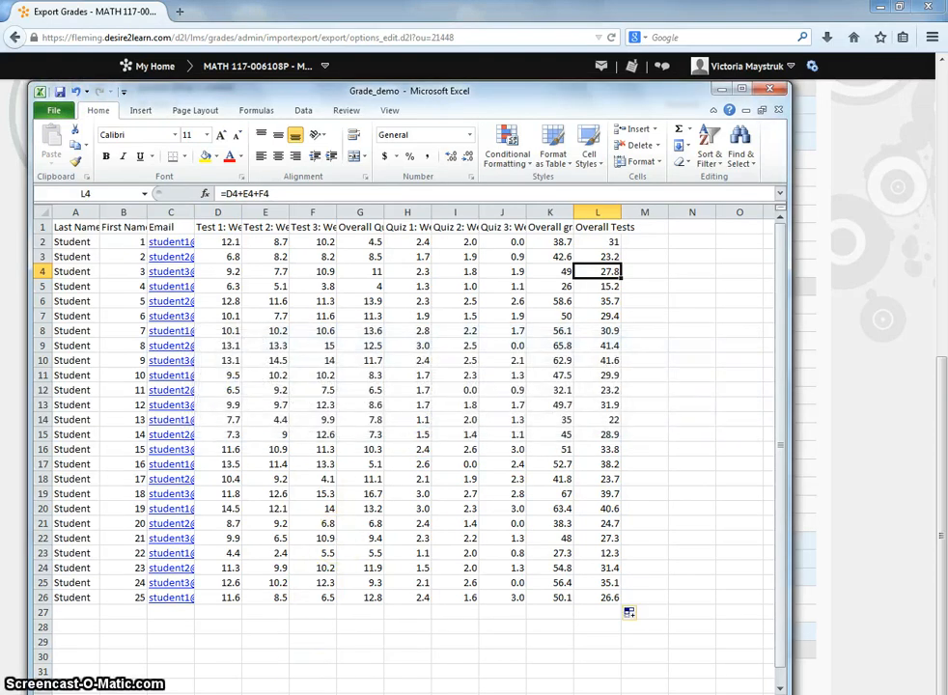
Step: Switch to the blank Word document and begin the letter with "Dear"
click(293, 694)
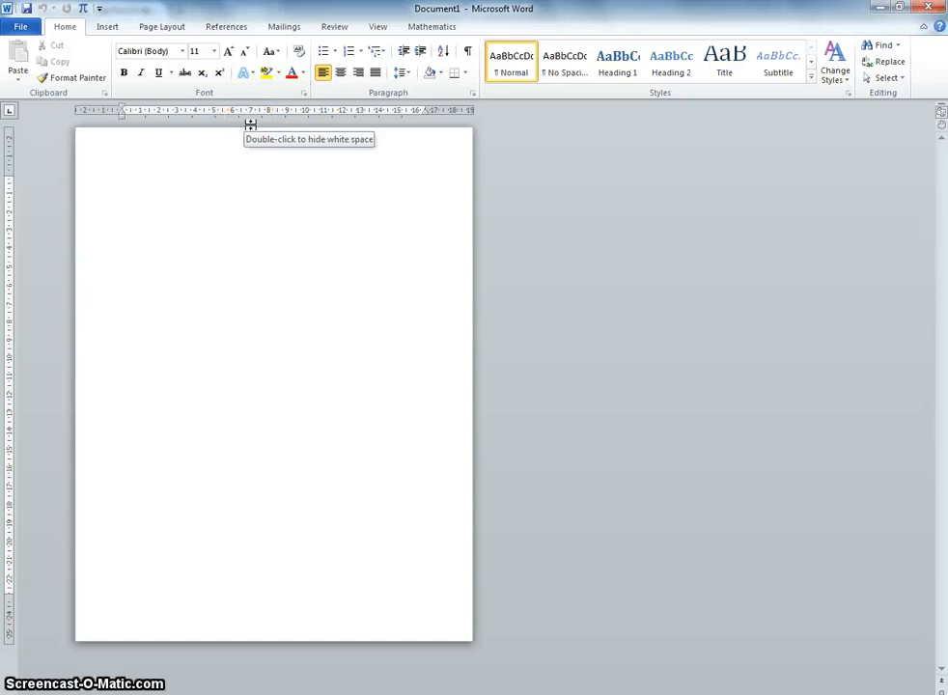
text(De)
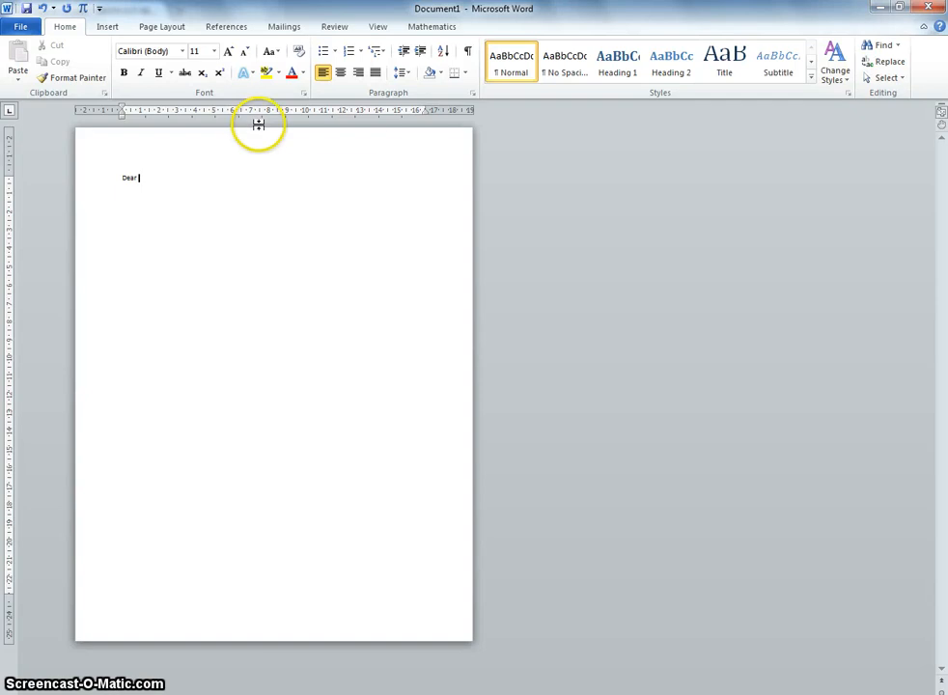
text(ar)
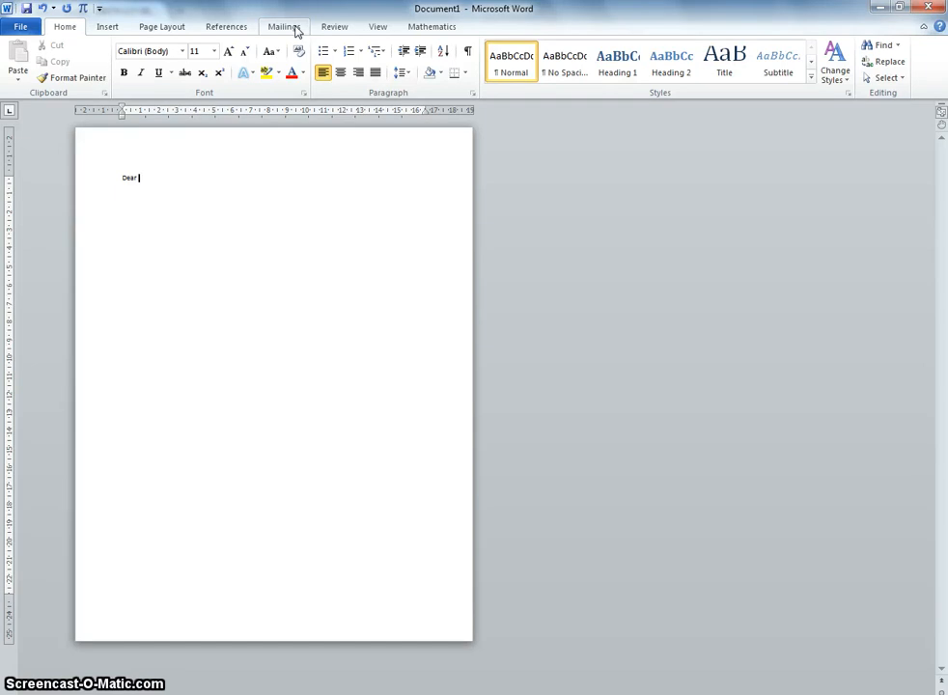
Step: Choose to use an existing list for the mail merge recipients, opening the data source selection
click(289, 27)
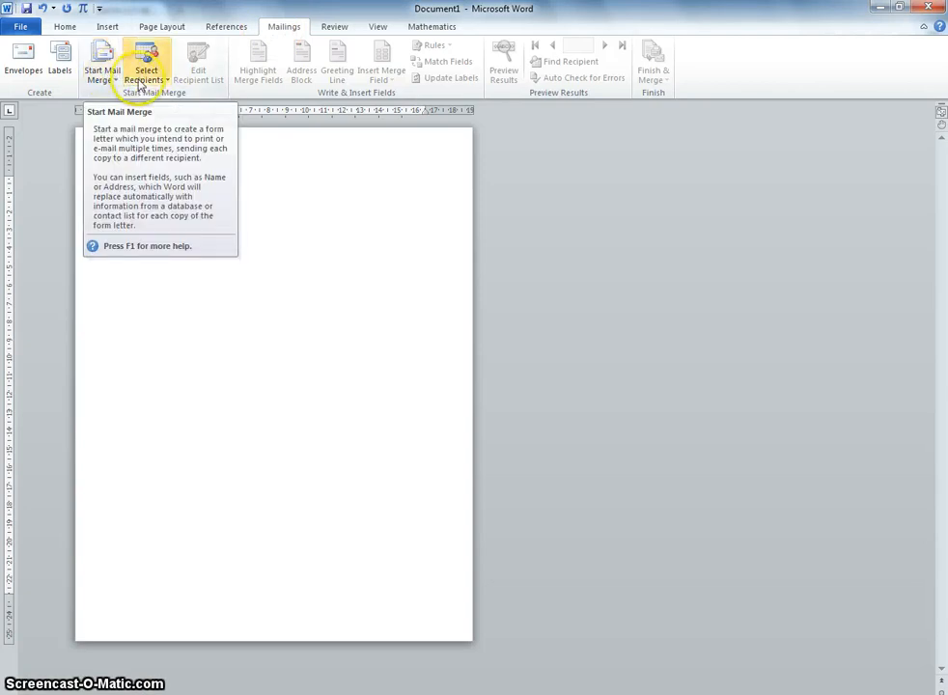
click(142, 77)
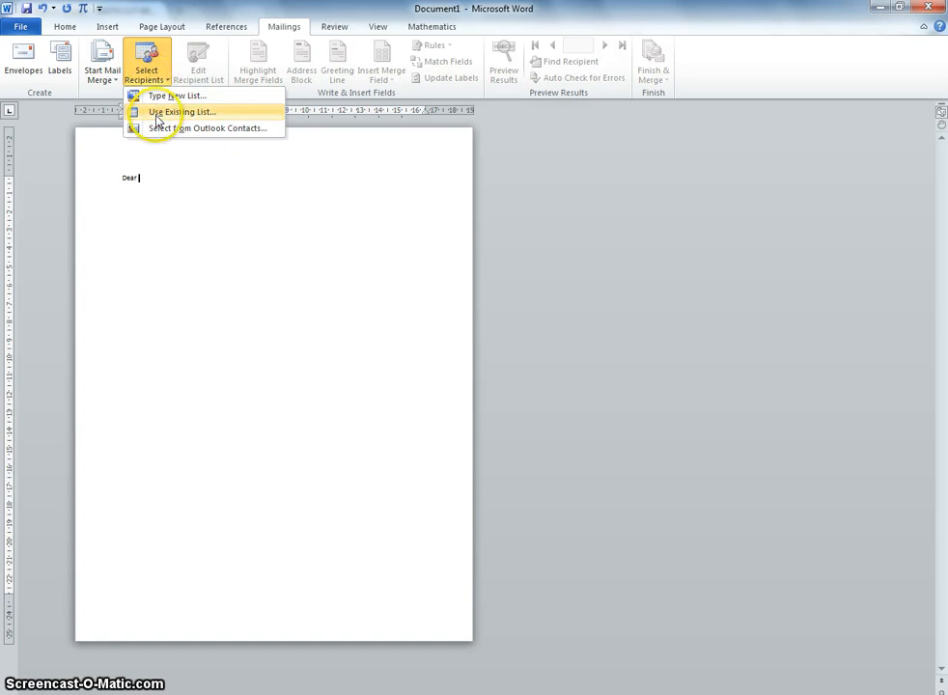
click(168, 116)
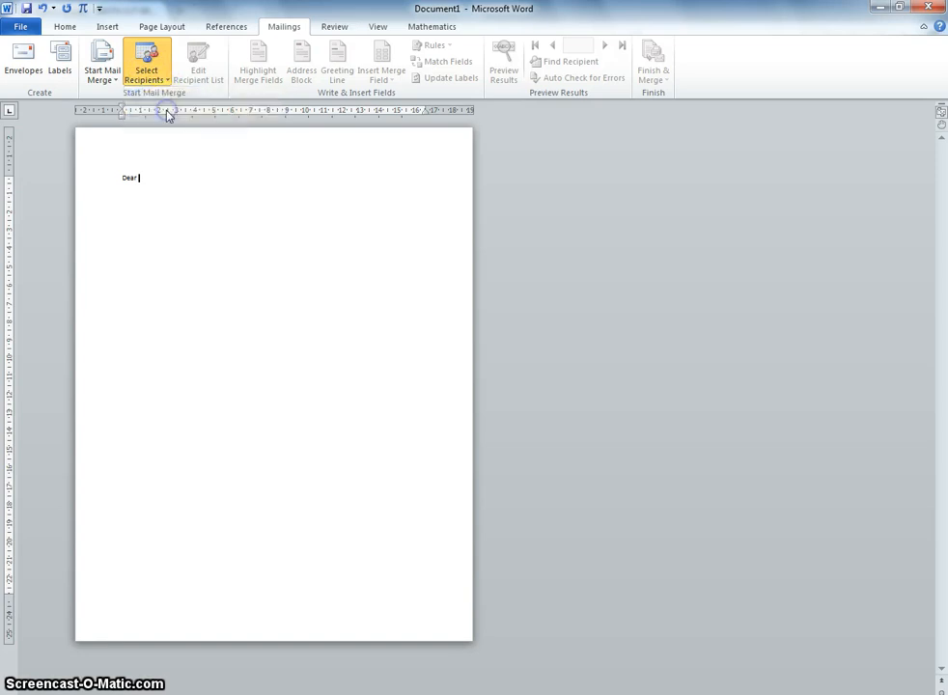
Step: Switch to Excel and close Grade_demo, saving it as CSV (Comma delimited) over the existing file
key(alt+Tab)
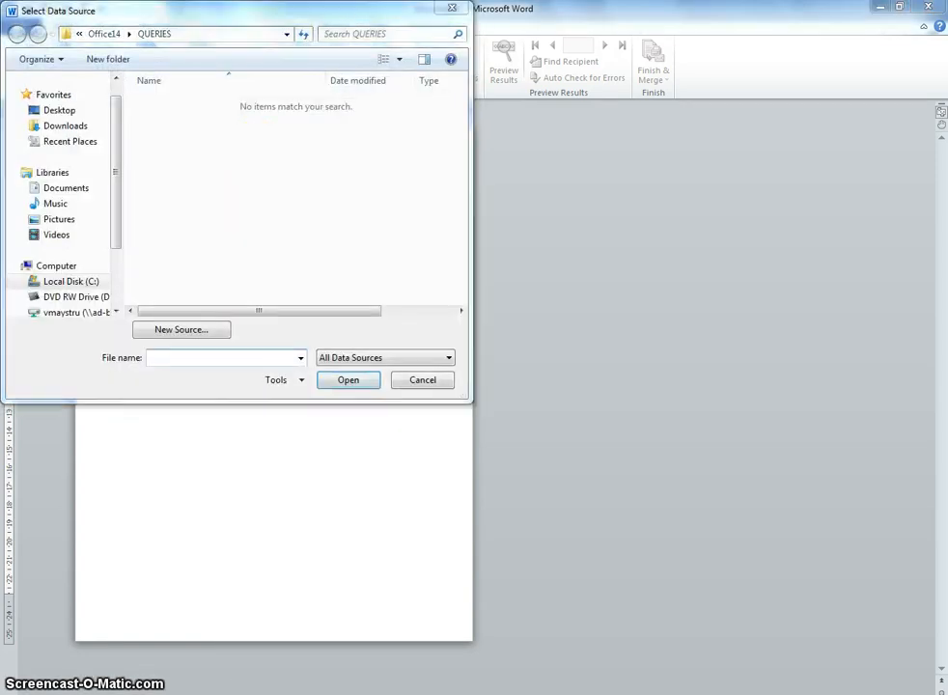
click(770, 90)
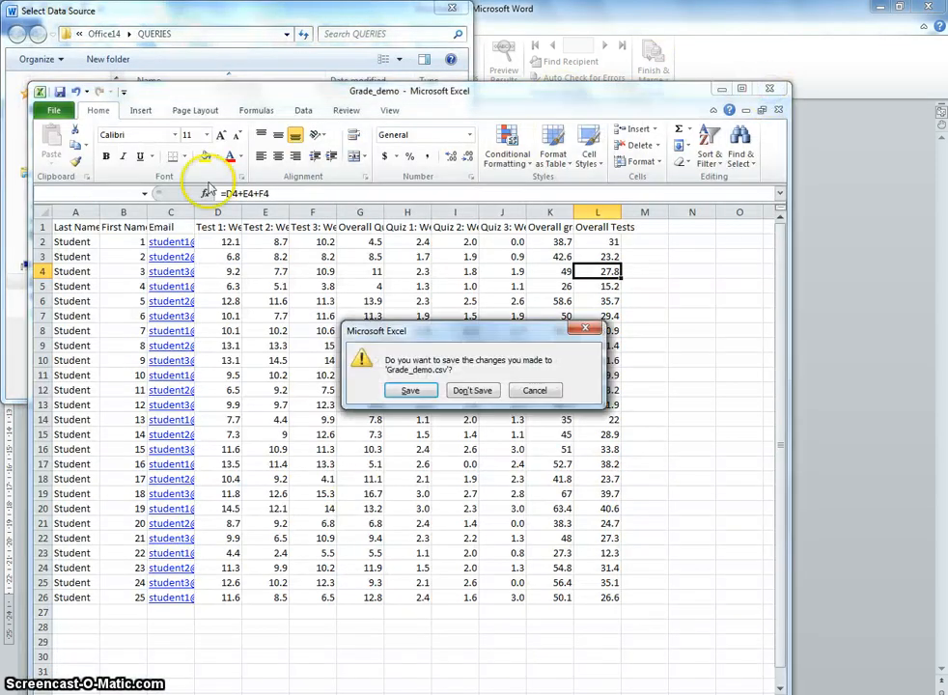
click(410, 389)
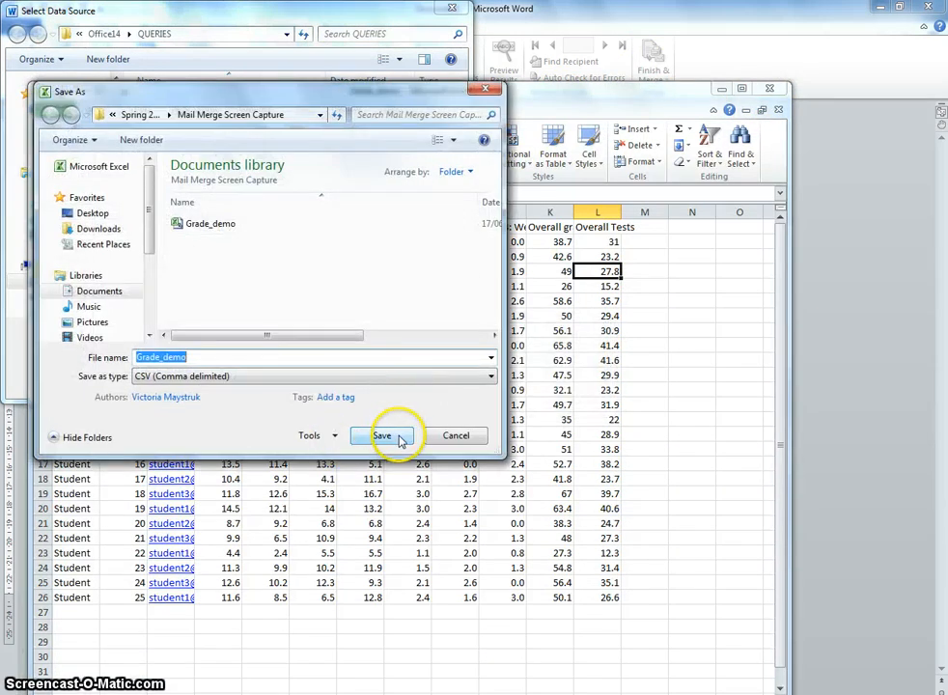
click(383, 437)
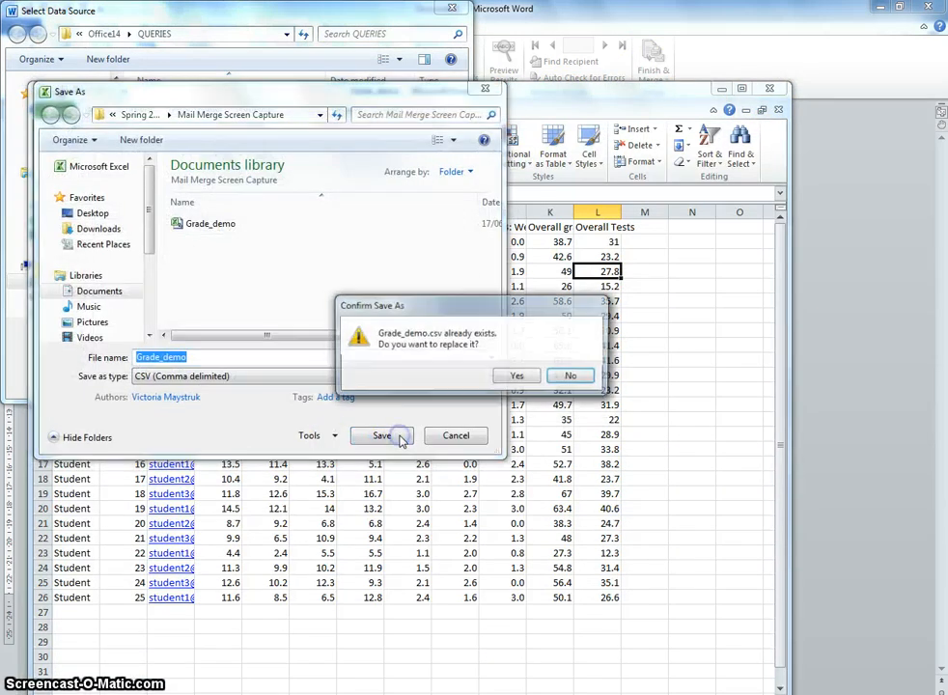
click(518, 376)
click(422, 422)
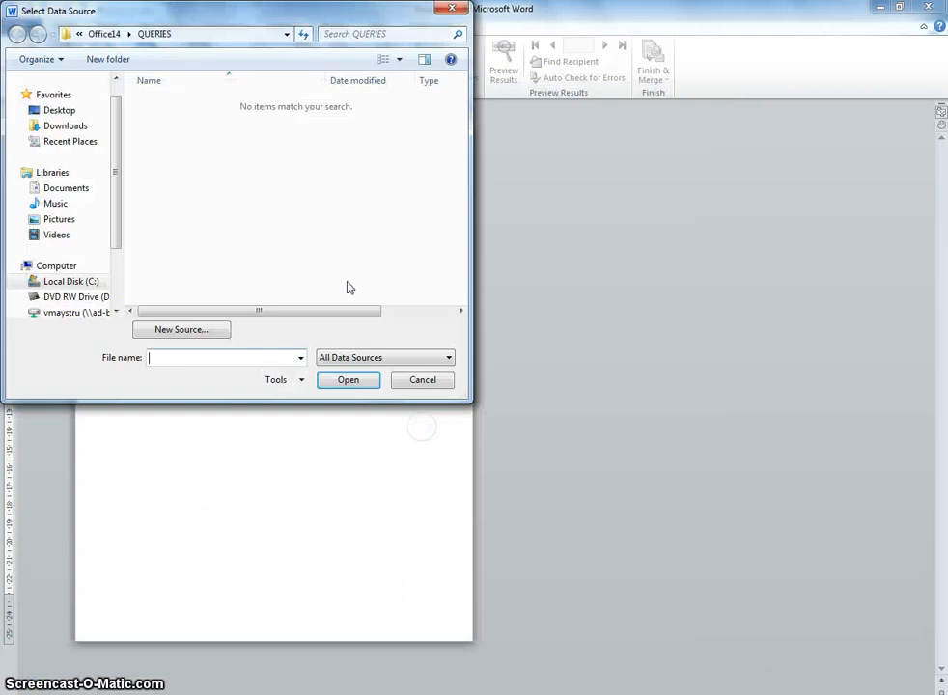
Step: Load Grade_demo from the Mail Merge Screen Capture folder, inside Spring 2014 in Documents, as the recipient list
click(68, 188)
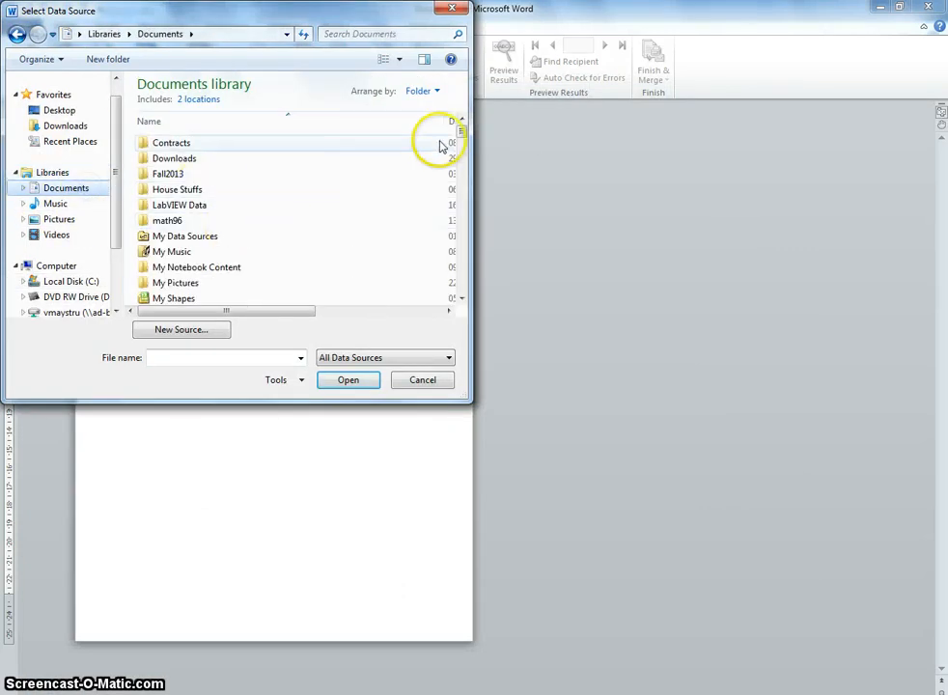
drag(460, 131, 460, 149)
click(172, 197)
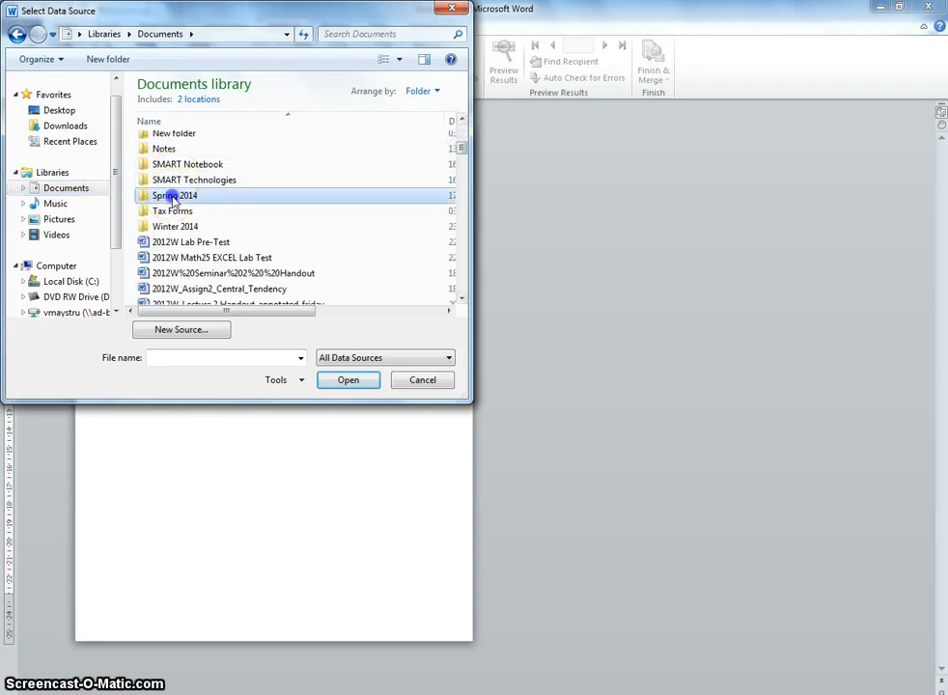
click(173, 197)
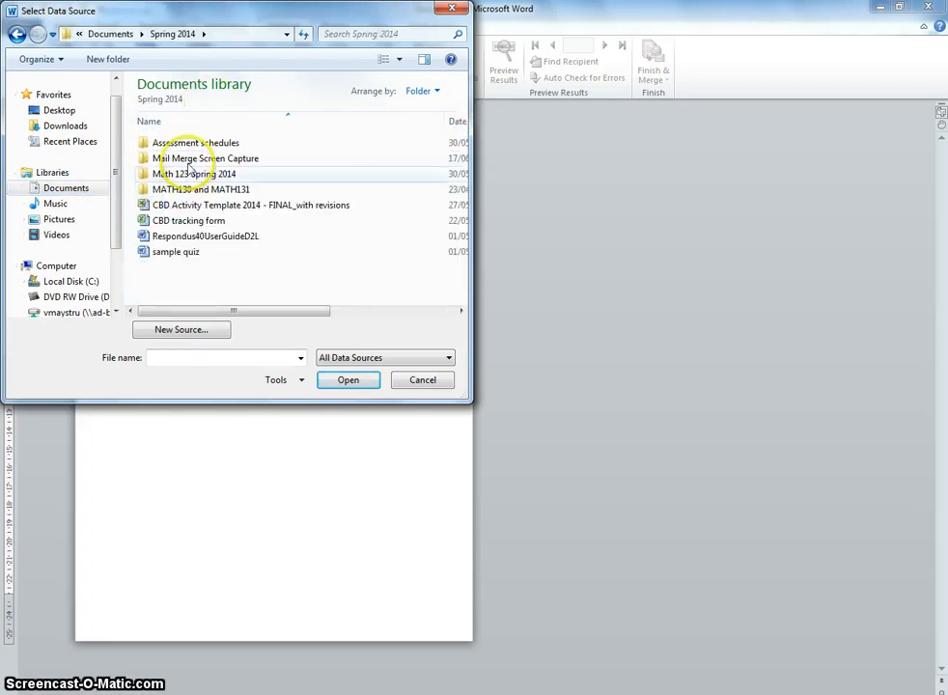
double_click(191, 160)
click(220, 144)
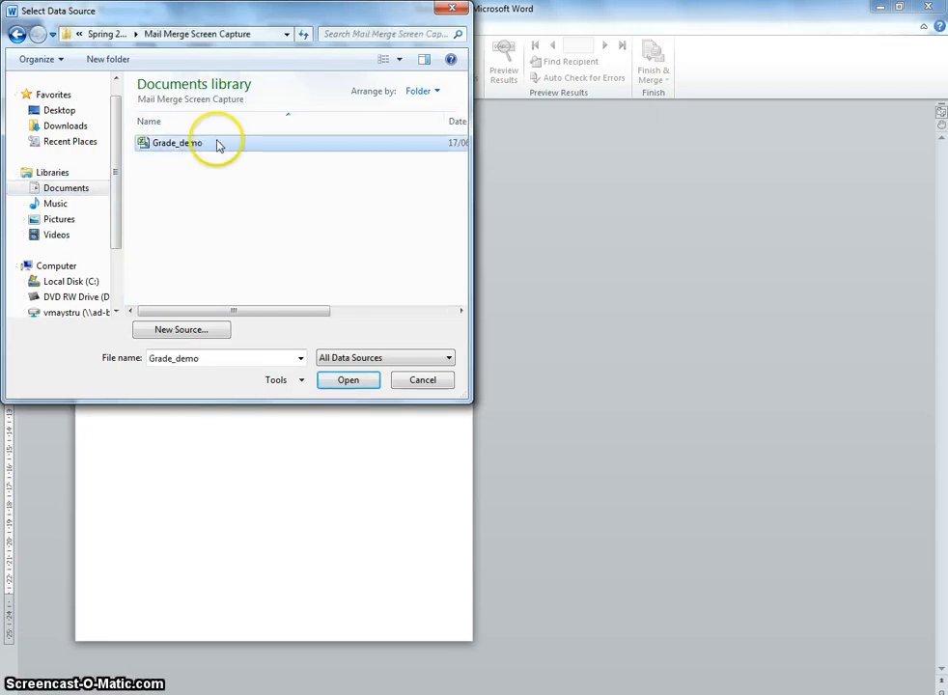
click(350, 380)
click(350, 373)
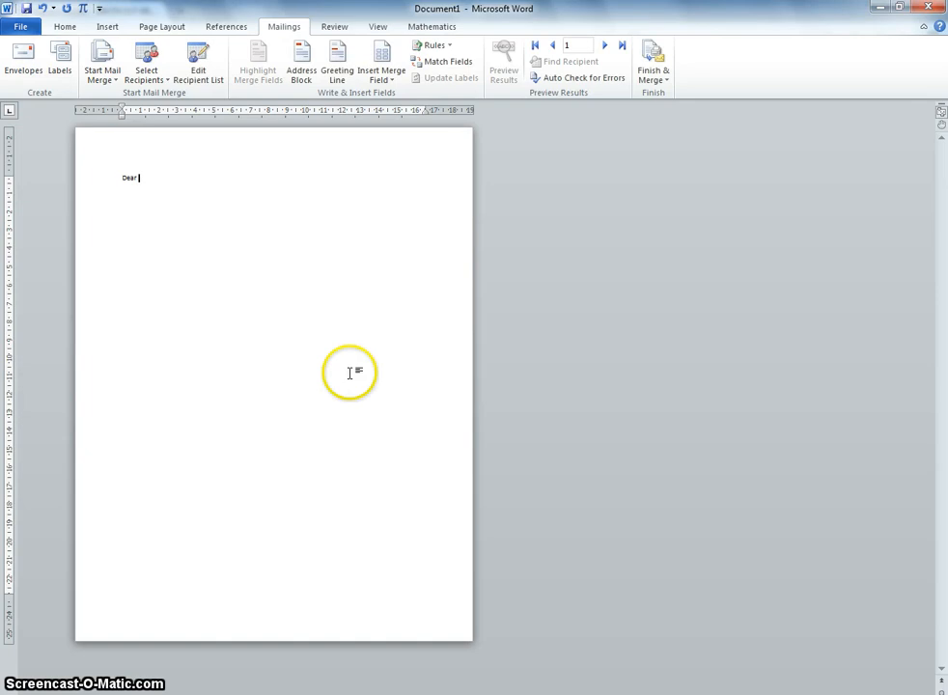
Step: Insert the First_Name and Last_Name merge fields after "Dear" and turn on the merge results preview
click(392, 81)
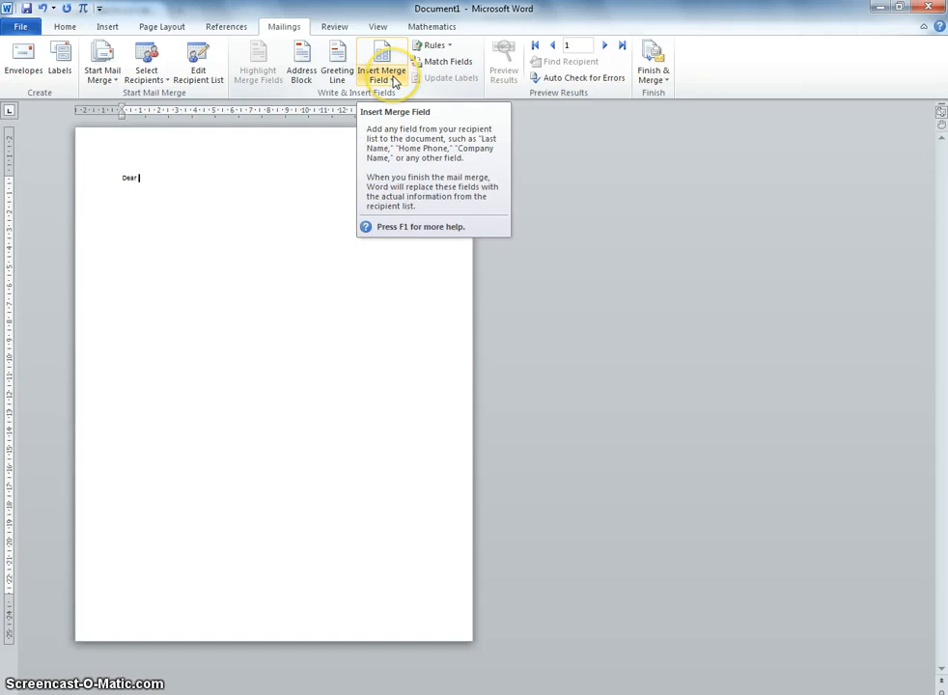
click(392, 80)
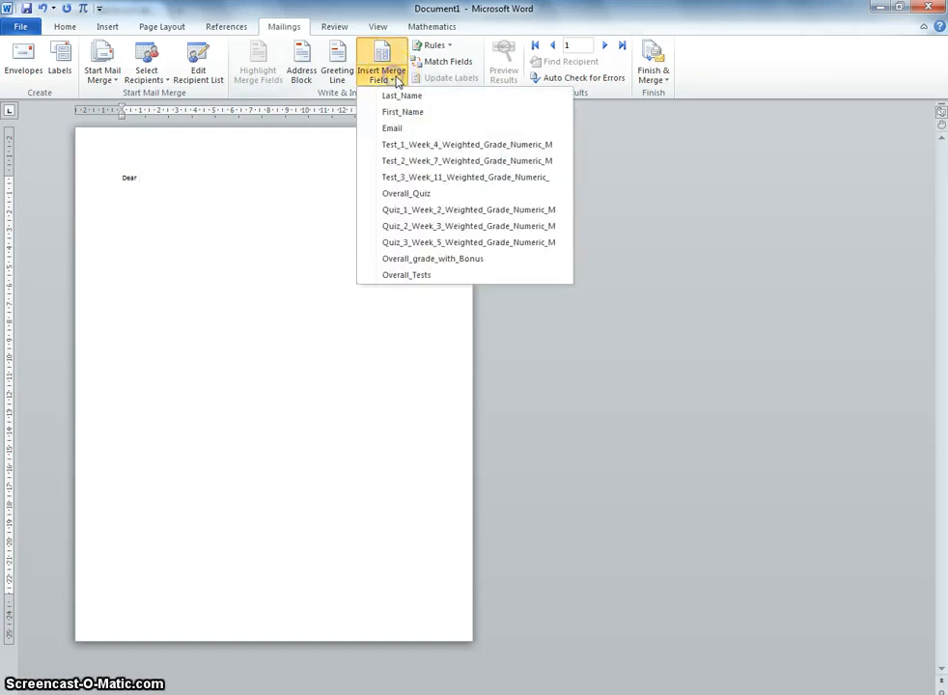
click(394, 113)
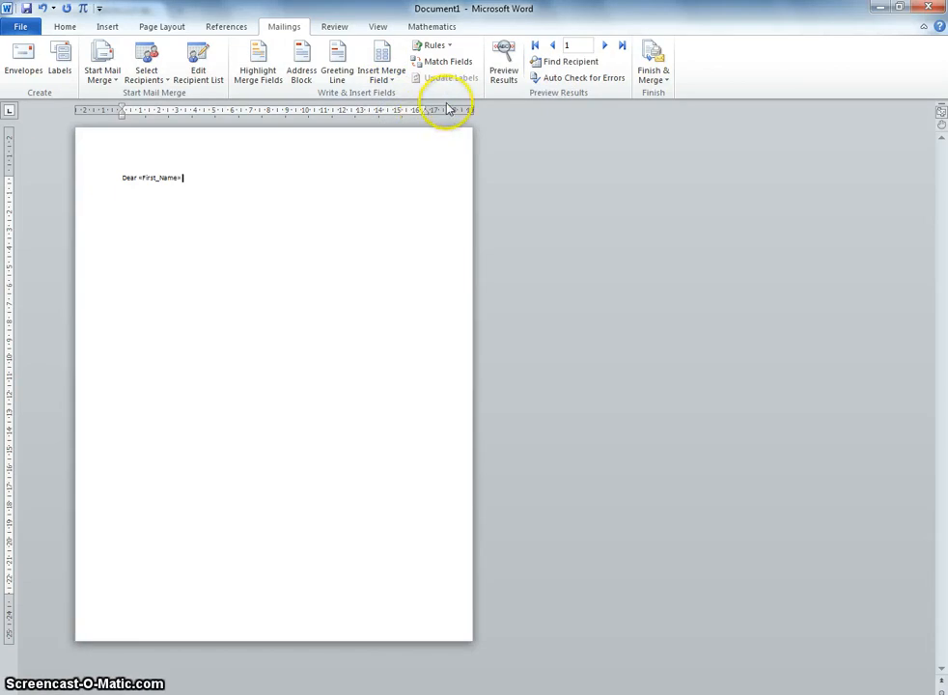
click(385, 77)
click(406, 97)
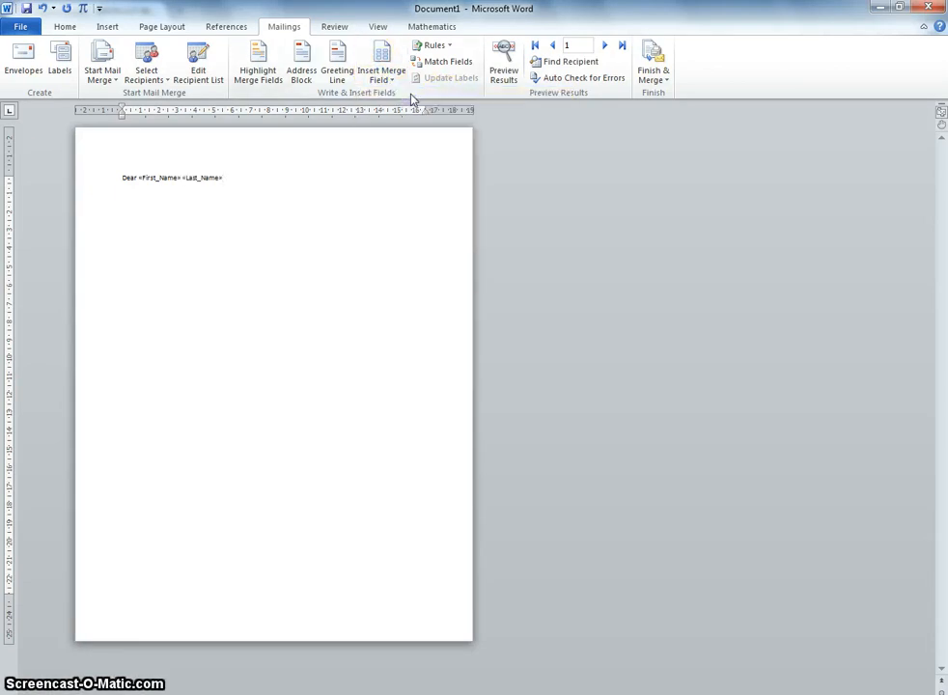
click(509, 65)
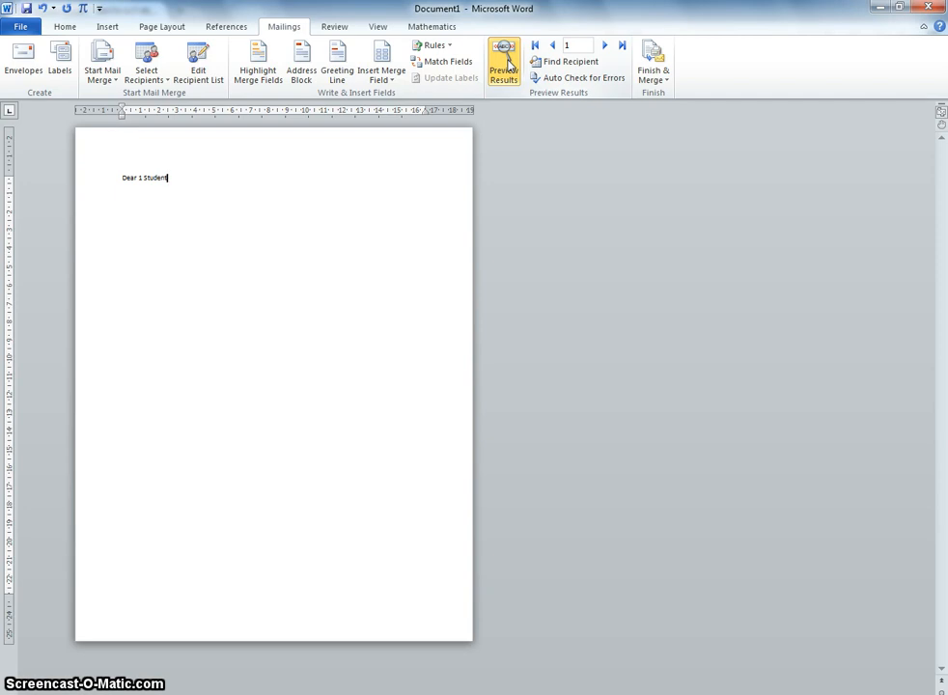
Step: End the greeting with a comma and add the line "I am writing you to update you on your current grade in Math101."
key(Return)
text(I am writing you to update you in t)
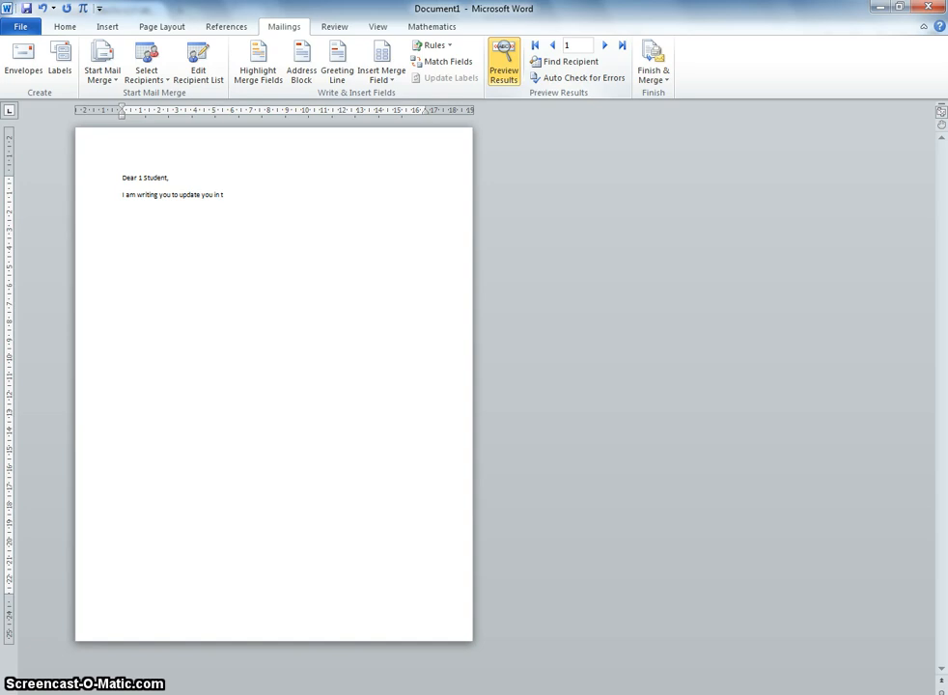
key(BackSpace)
key(BackSpace)
key(BackSpace)
key(BackSpace)
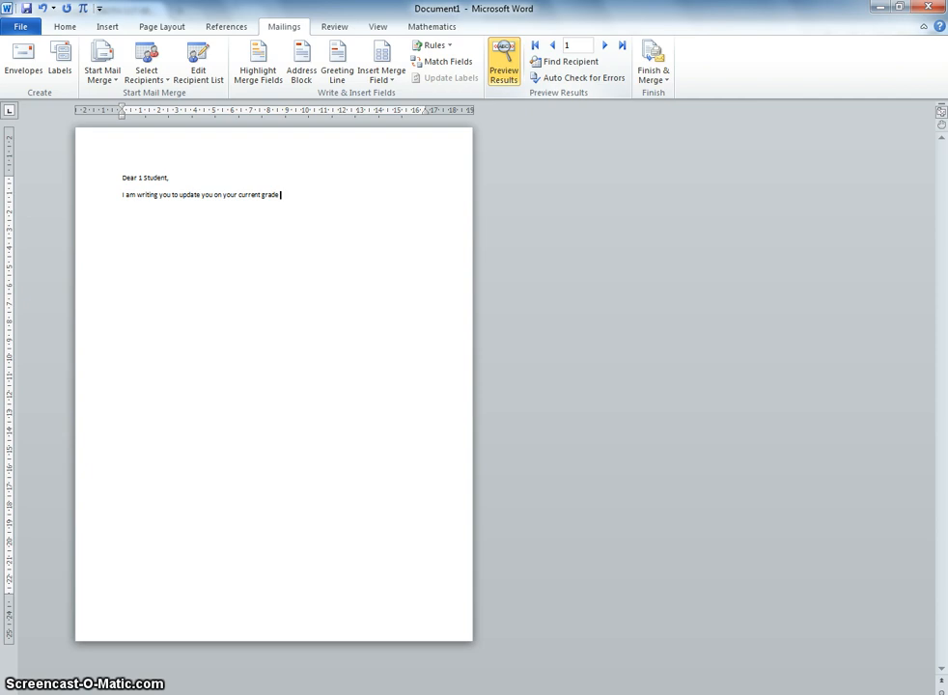
text(in Math101. )
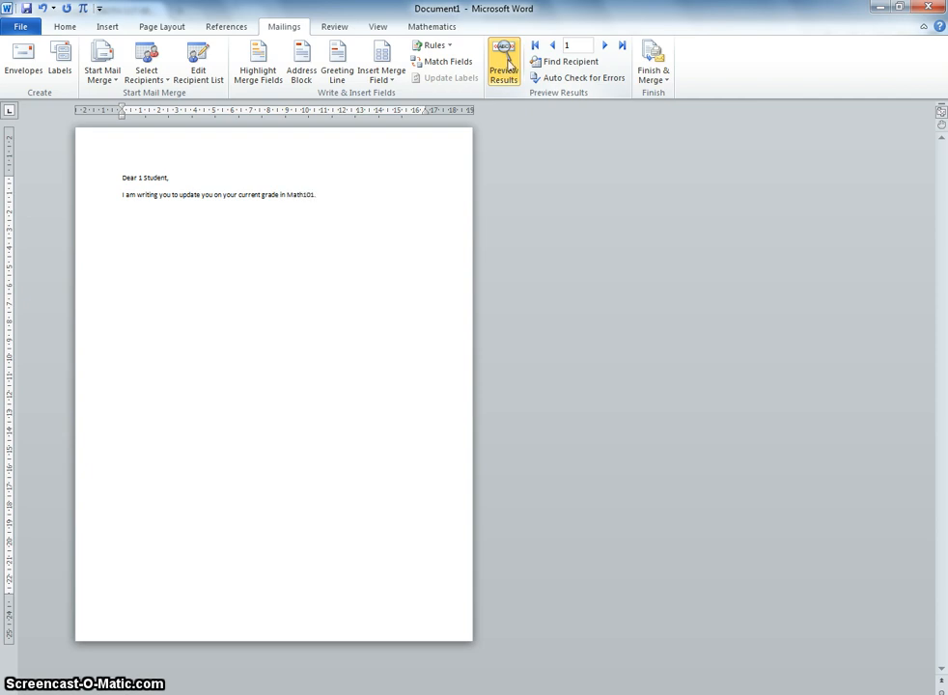
Step: Add the line "You earned" with the Test_1_Week_4 weighted grade merge field, followed by "out of 15 on test 1"
text(You earned)
click(379, 77)
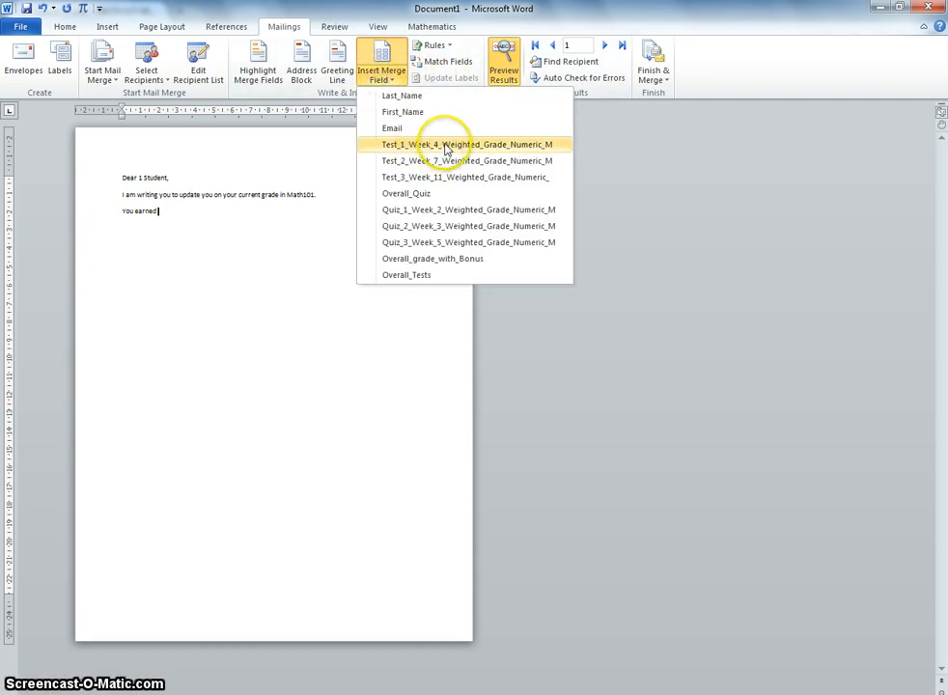
click(446, 145)
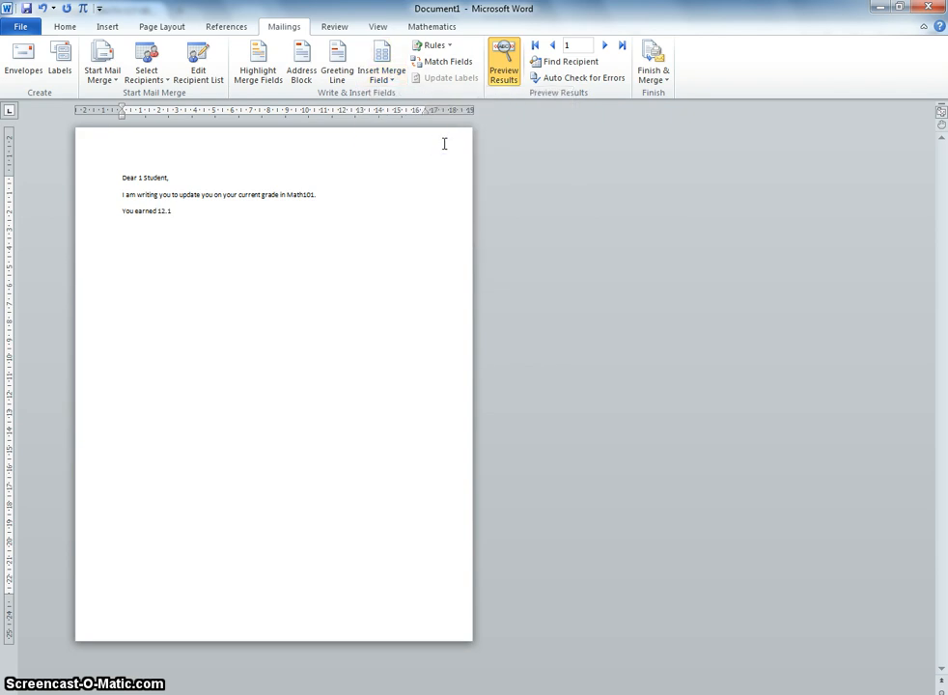
text(out of 15 on test 1)
Step: Add a line with the Test_2_Week_7 weighted grade merge field, followed by "out of 15 on test 2"
click(388, 80)
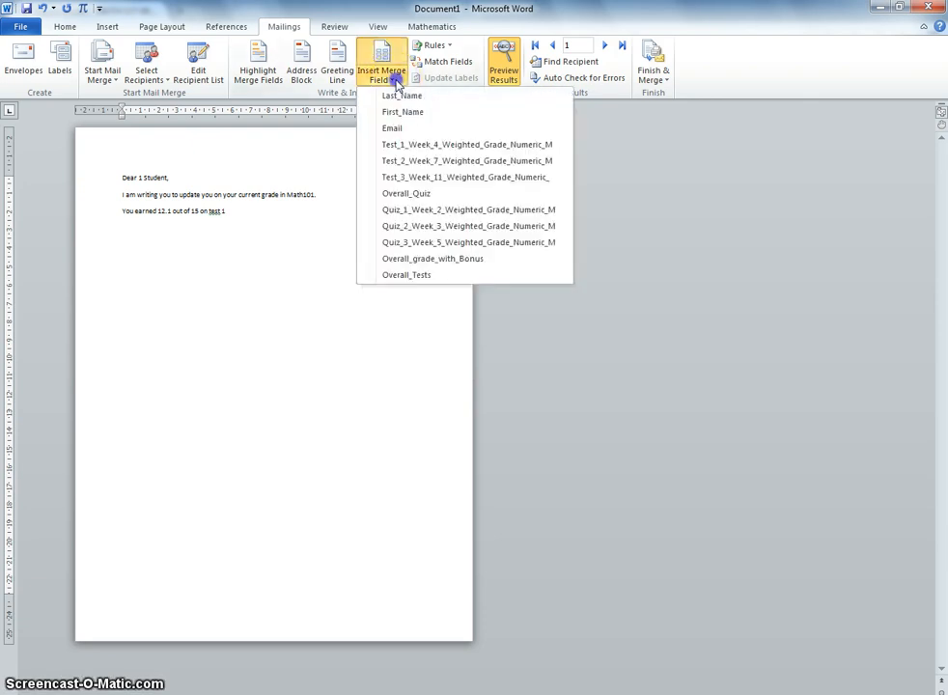
click(423, 160)
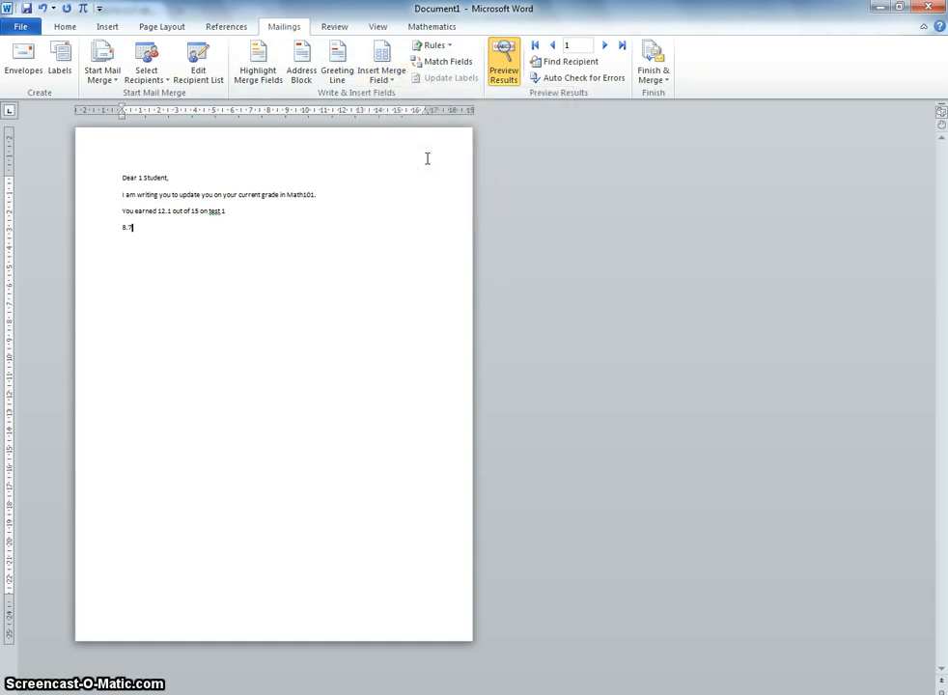
text(out of 15 on test 1)
key(Return)
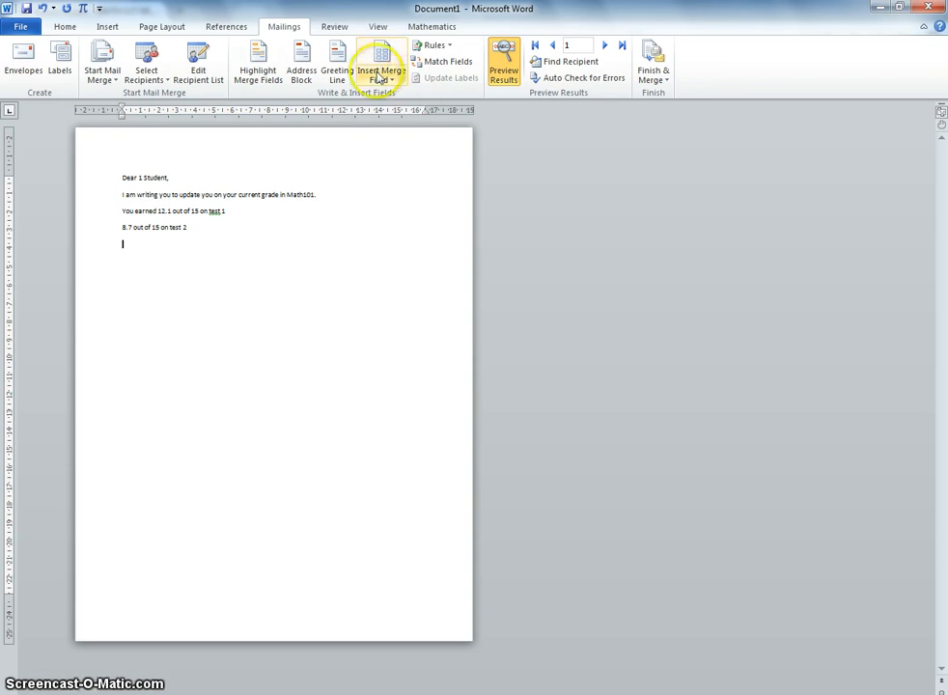
Step: Add a line with the Test_3_Week_11 weighted grade merge field, followed by "out of 15 on test 3."
click(386, 73)
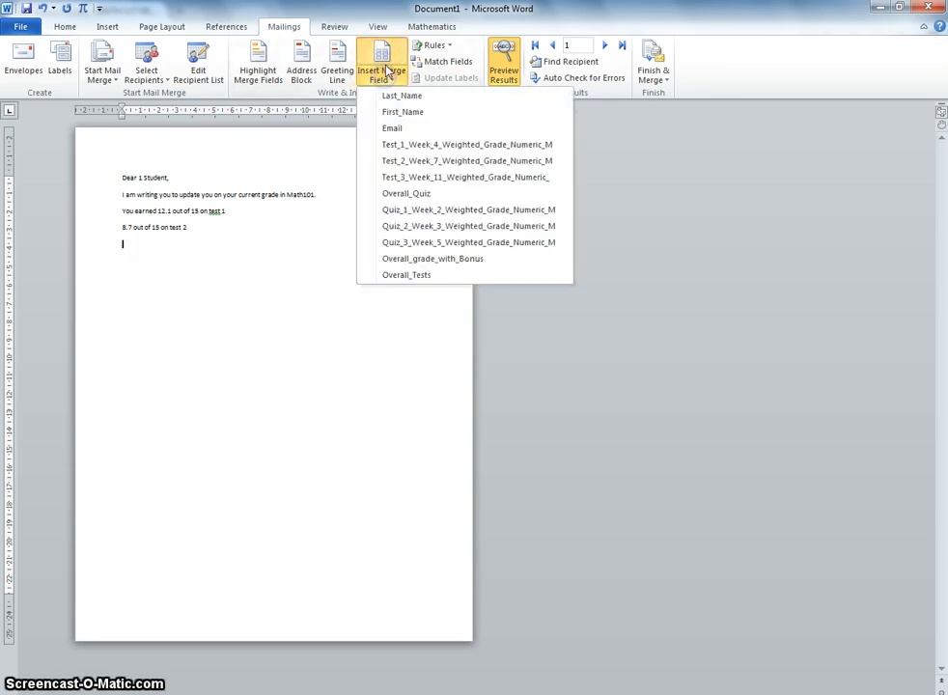
click(425, 177)
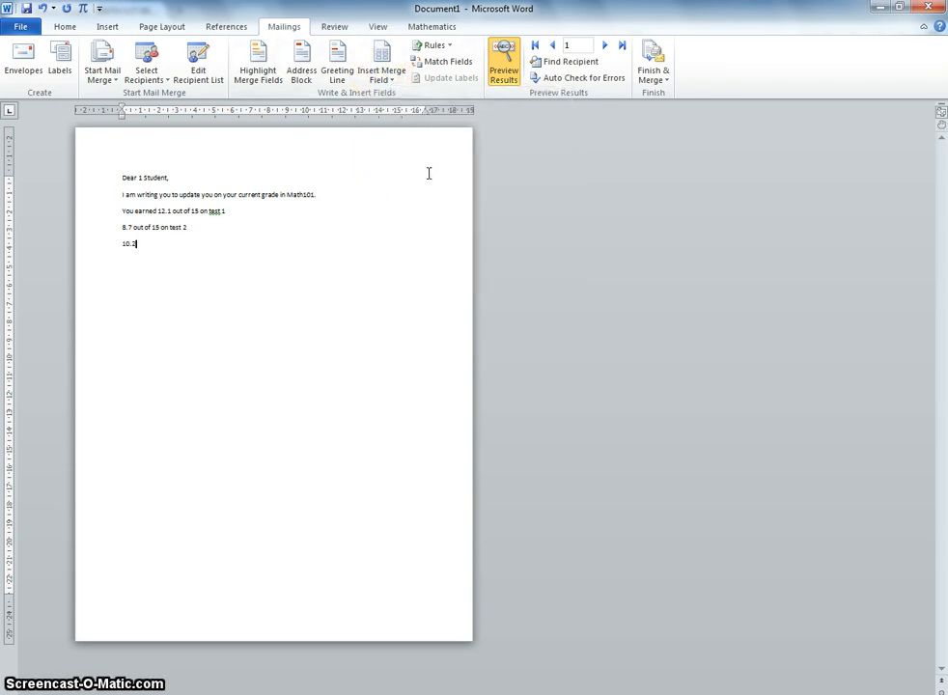
text(out of 15 on test 3.)
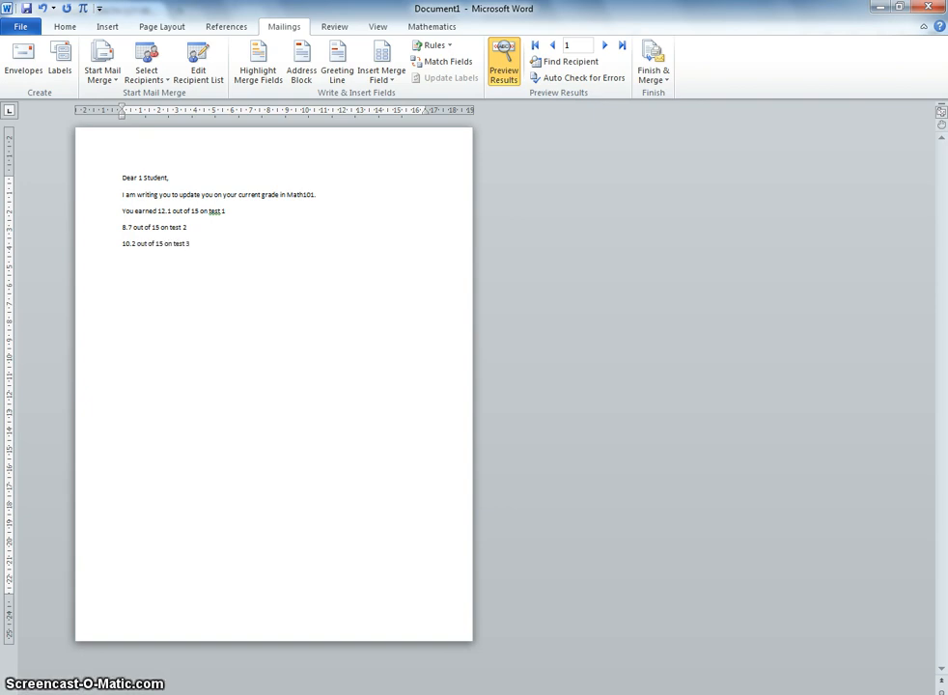
Step: Add "This gives you an overall test grade of", the Overall_Tests merge field and "out of 45 for your tests so far...." on a new line
key(Return)
text(This gives you)
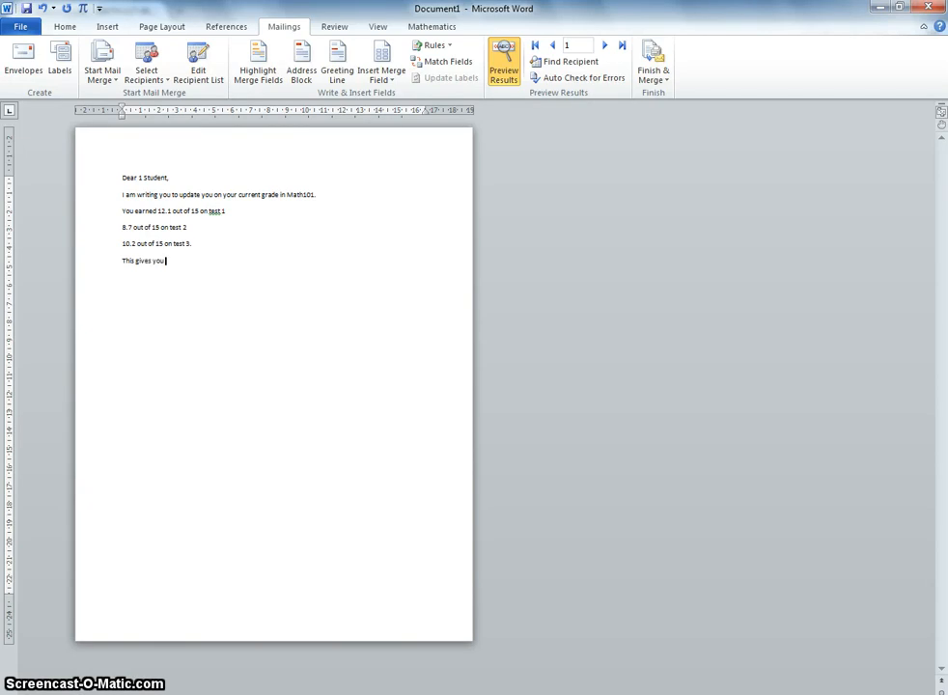
text( an overall test grade of)
click(382, 75)
click(427, 275)
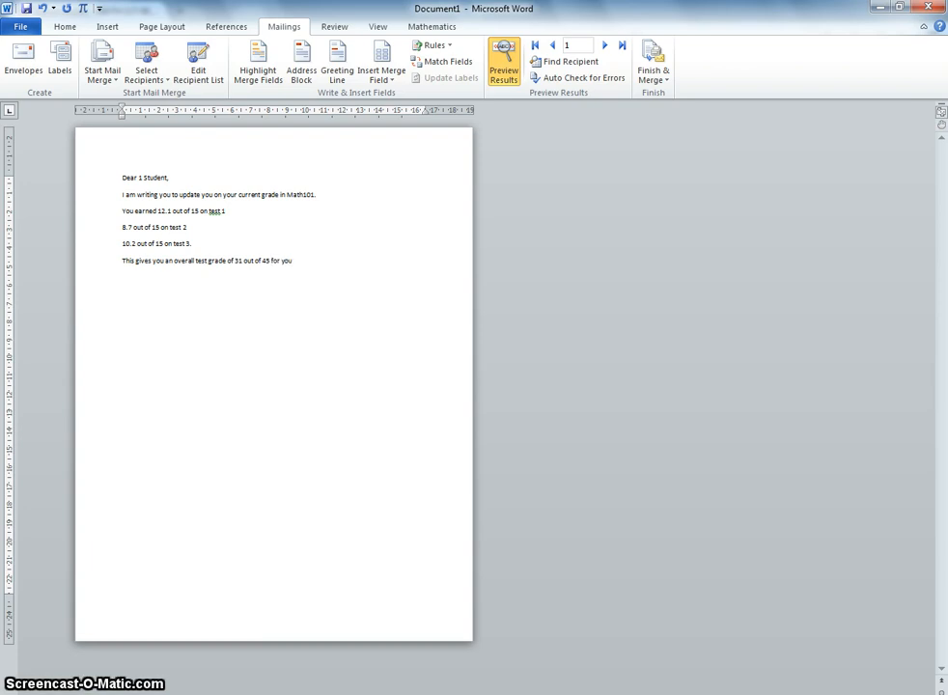
text(so far....)
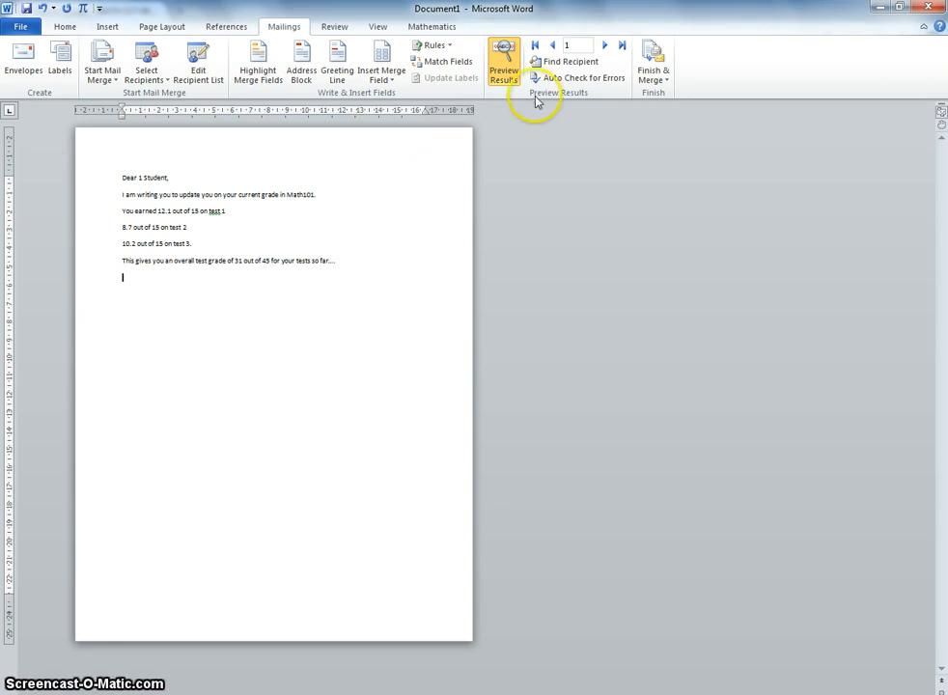
Step: Preview the merged letters for records 2 to 4 to check the names and test grades
click(606, 46)
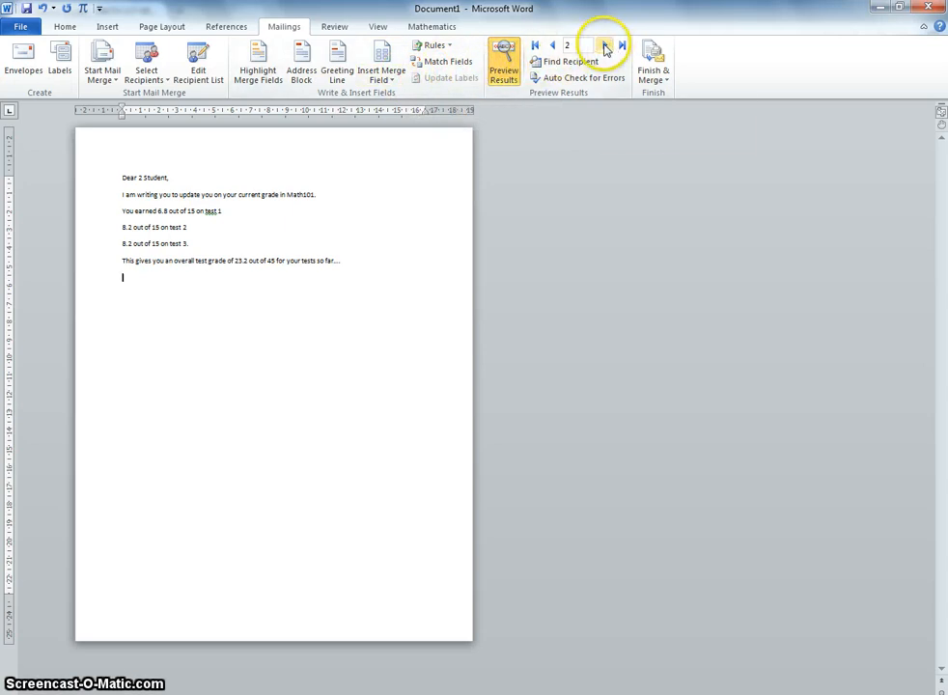
click(606, 46)
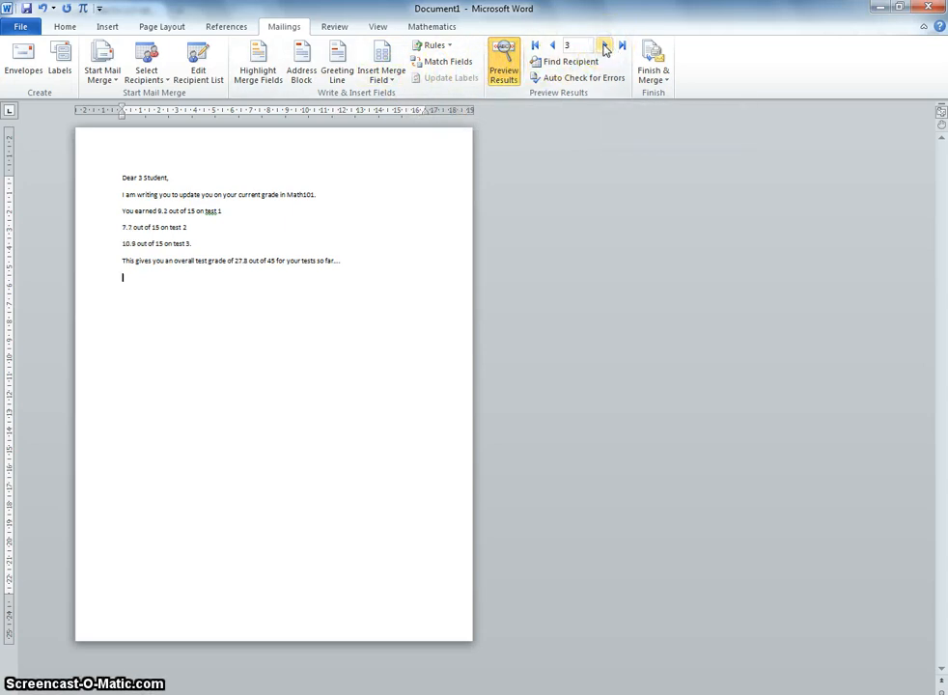
click(606, 47)
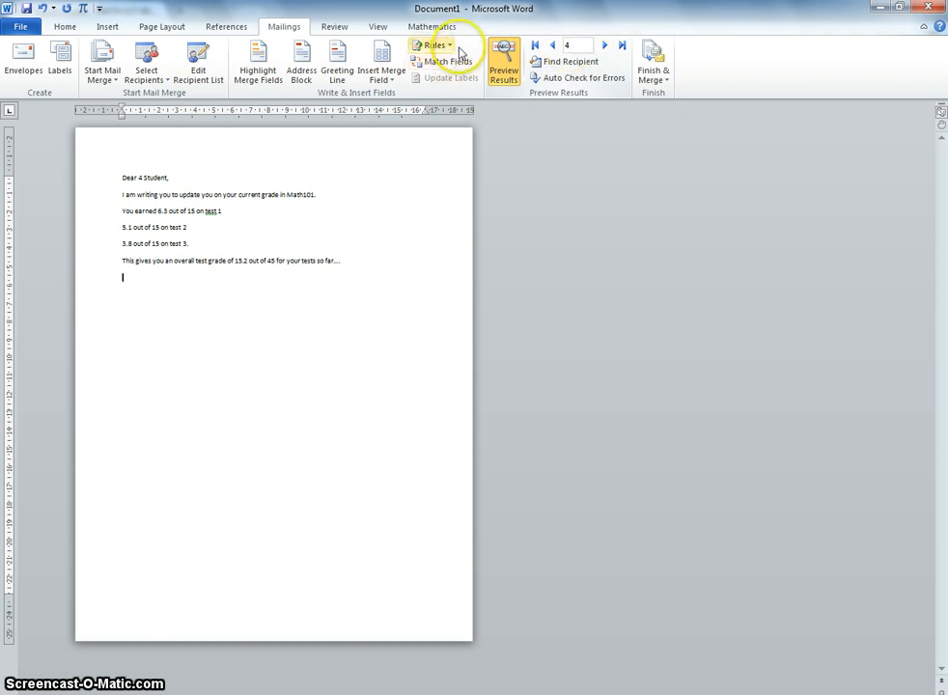
Step: Highlight the merge fields in the letter and preview the merged letters up to record 9
click(260, 67)
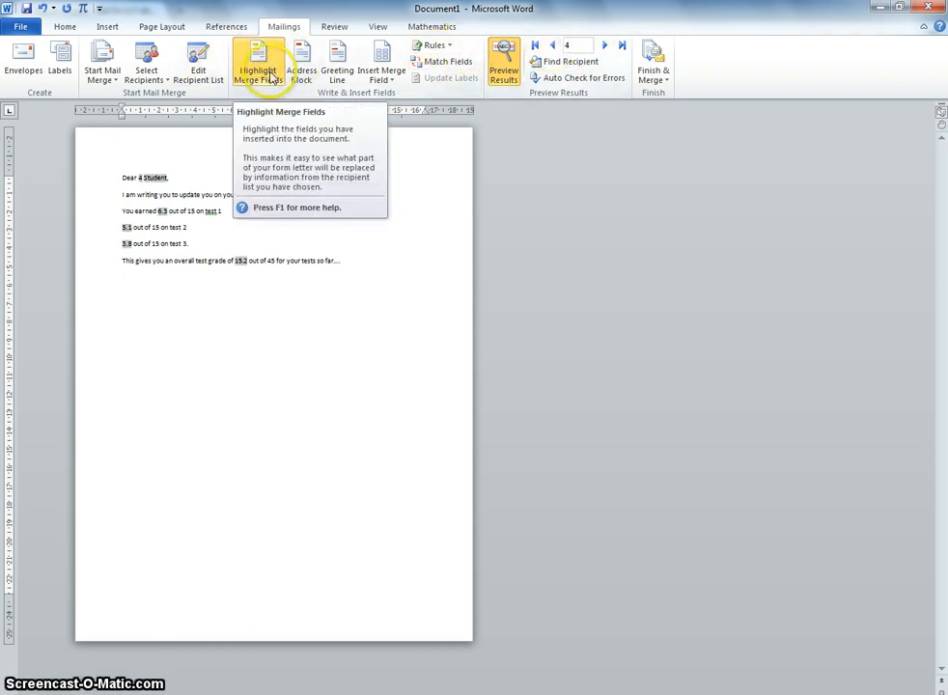
click(605, 45)
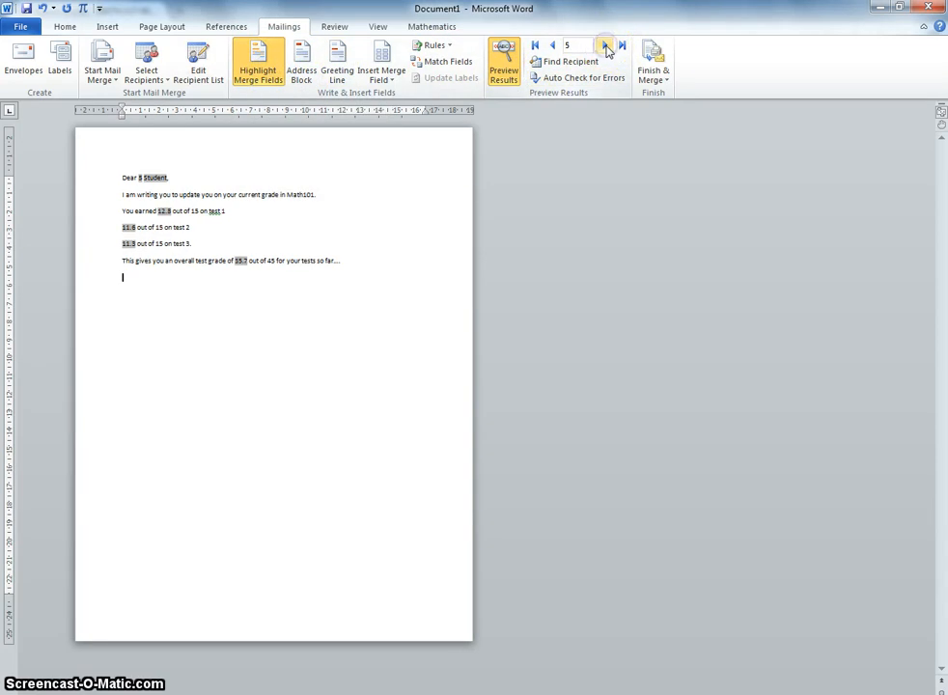
click(605, 46)
click(606, 45)
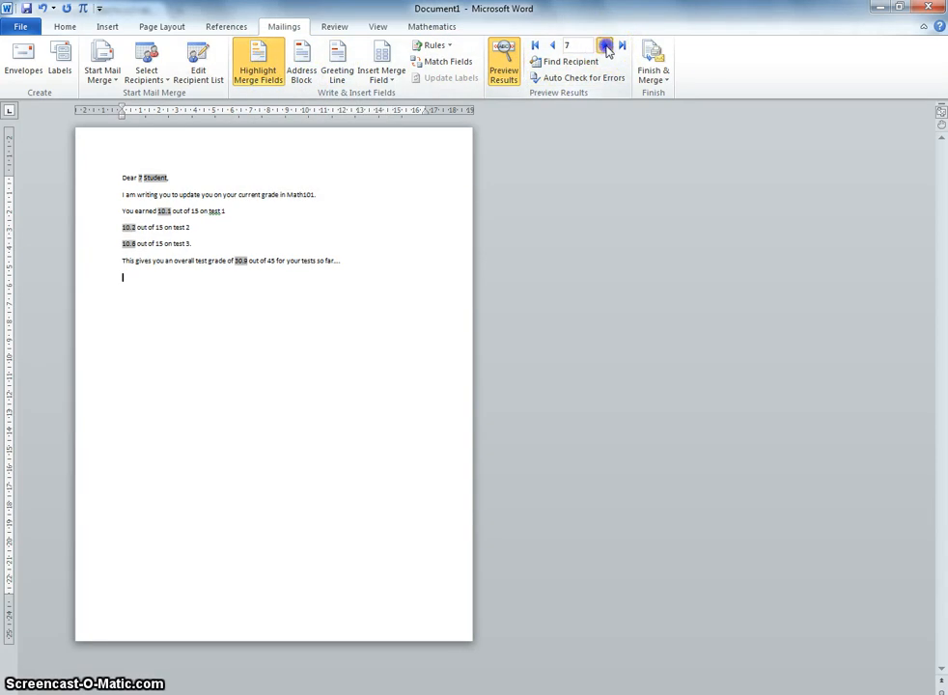
click(606, 46)
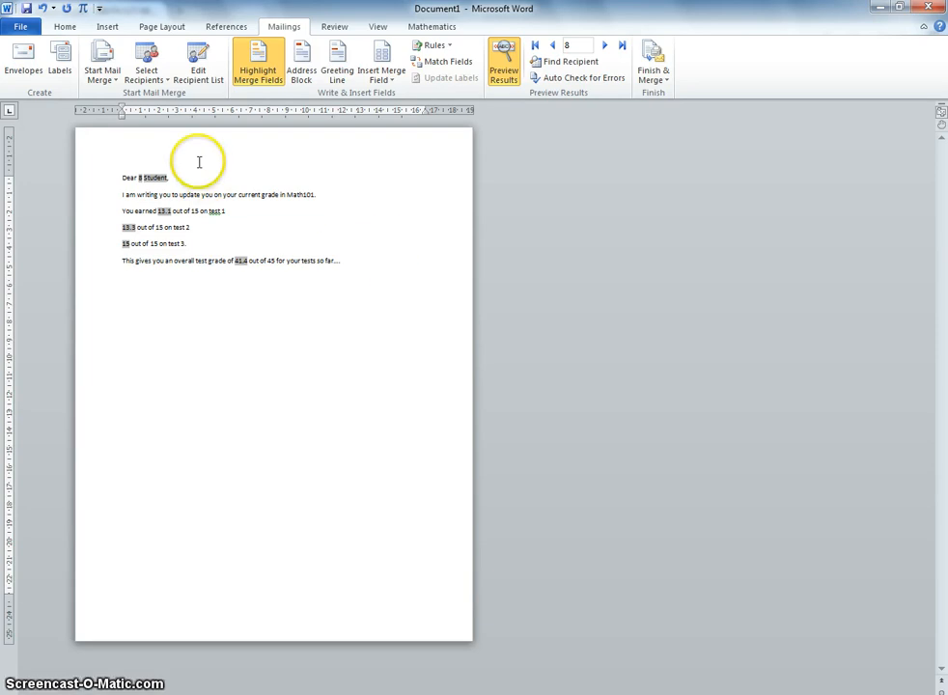
click(240, 381)
click(605, 45)
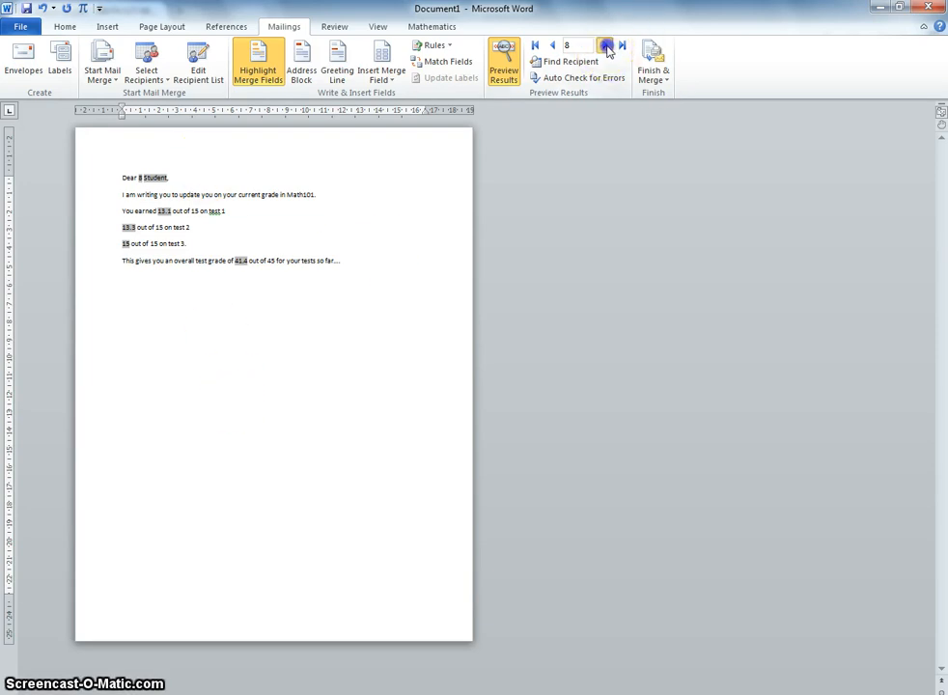
Step: Prepare an e-mail merge addressed by the Email field with the subject "Grade update week 10", and cancel it without sending
click(660, 81)
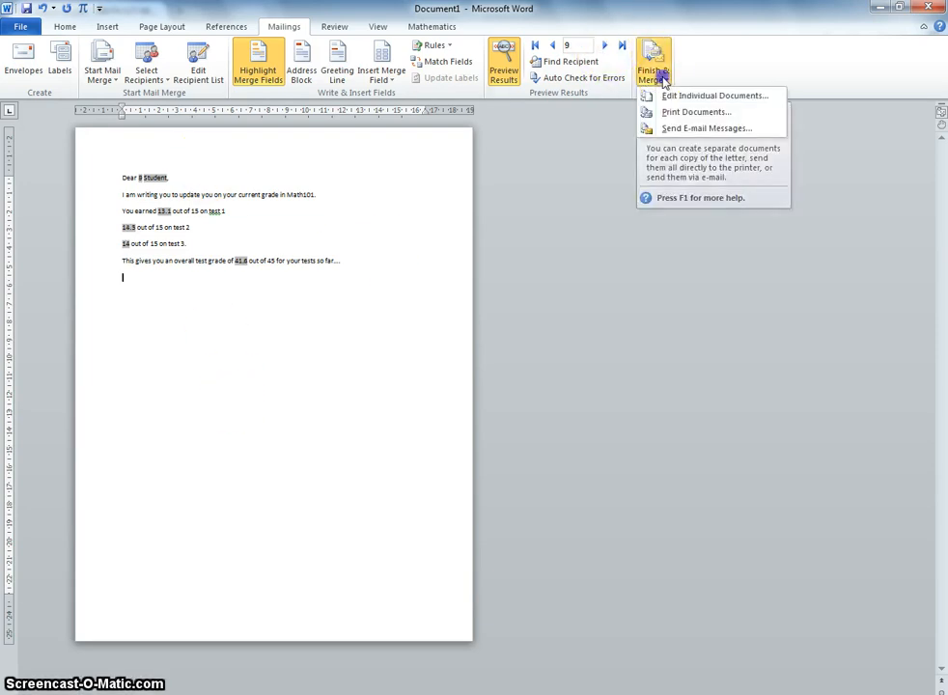
click(718, 133)
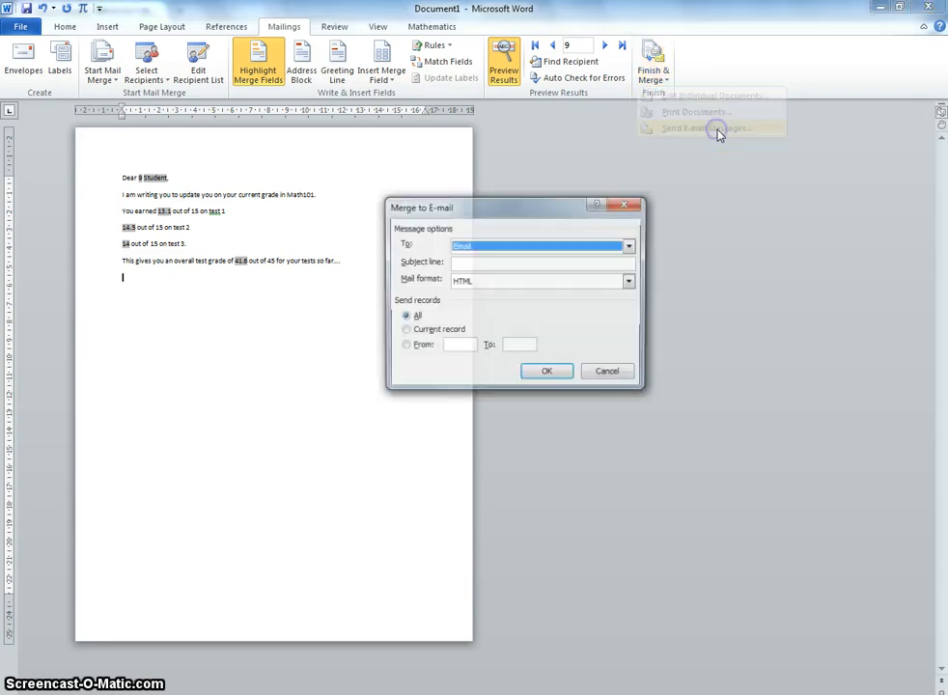
click(501, 248)
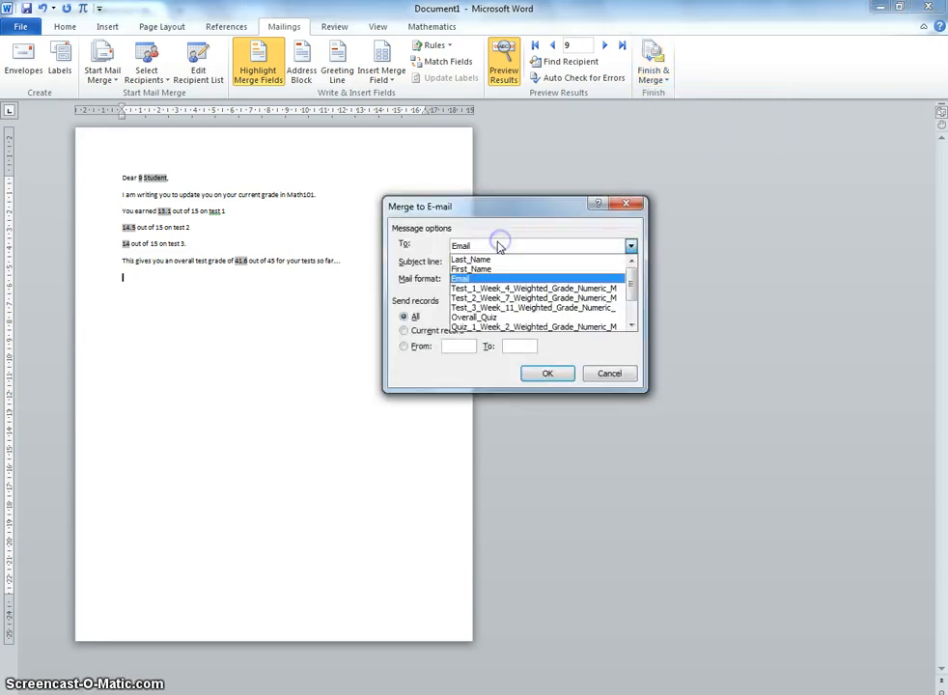
click(466, 278)
click(544, 249)
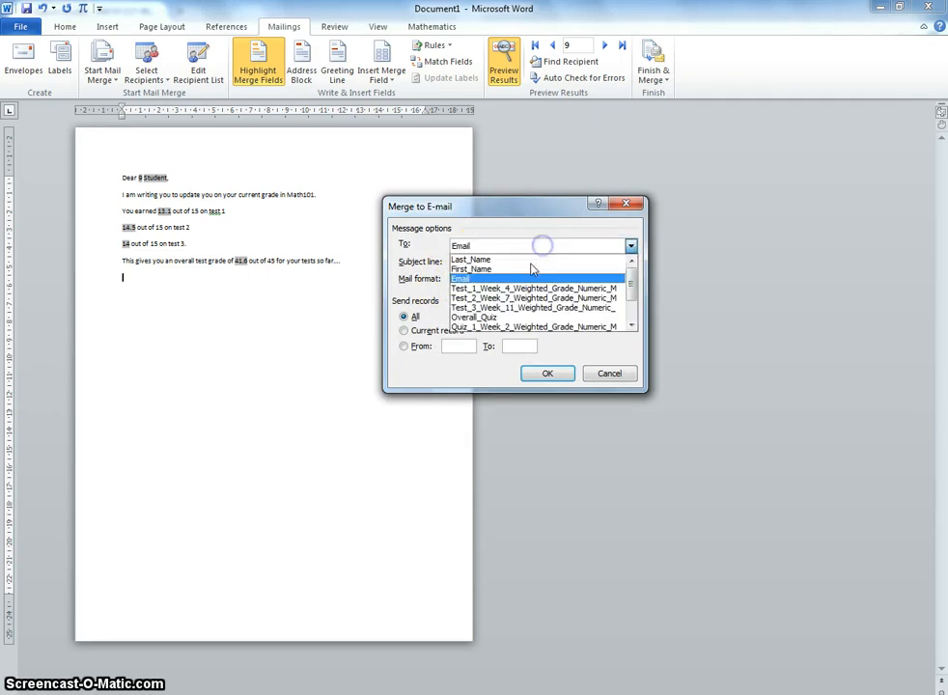
click(466, 278)
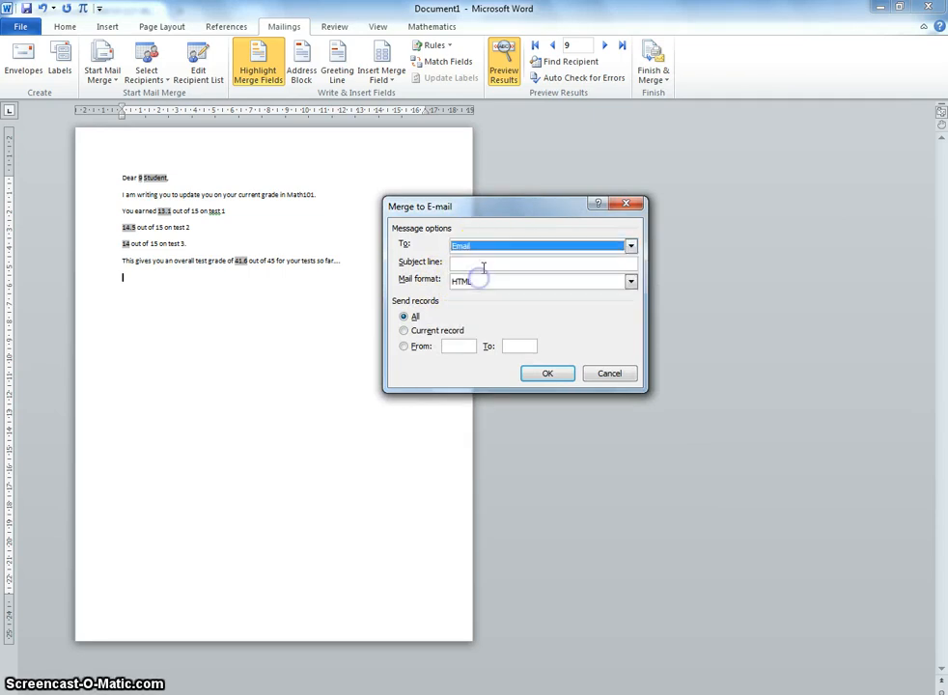
click(484, 264)
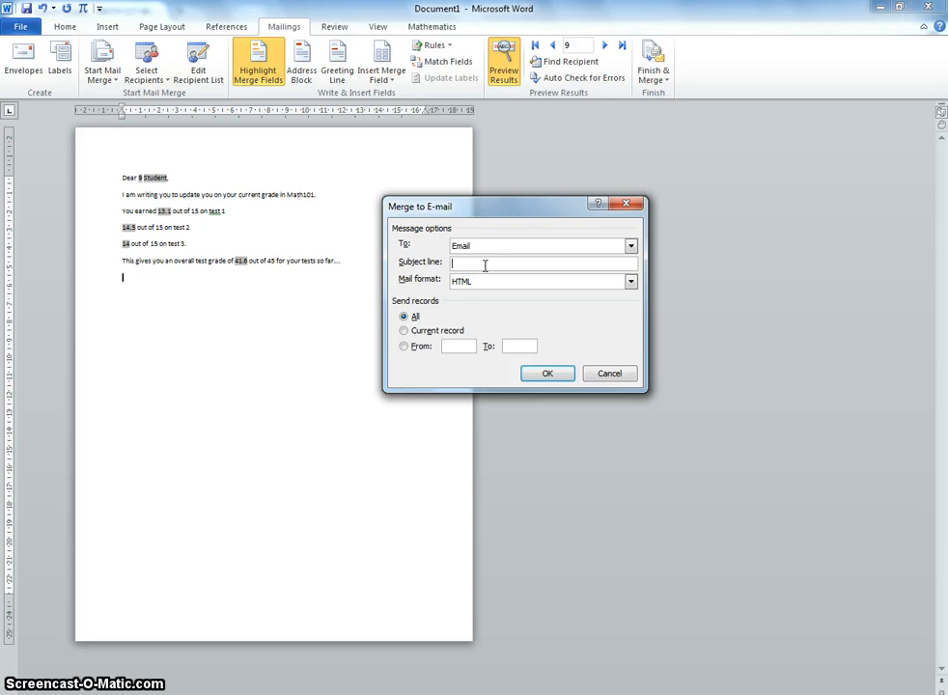
text(Grade update week 10)
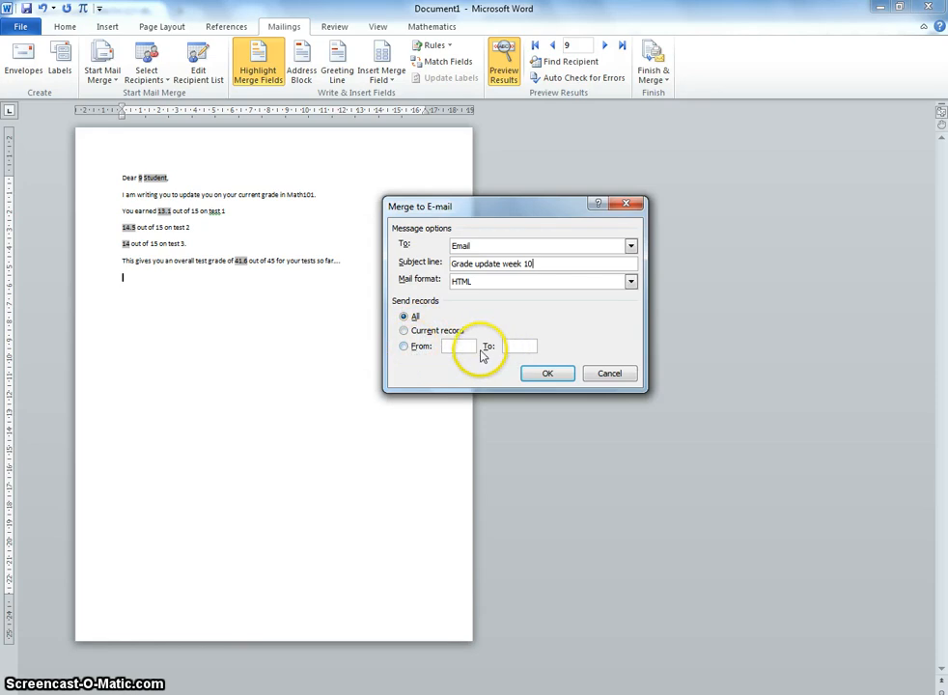
click(611, 374)
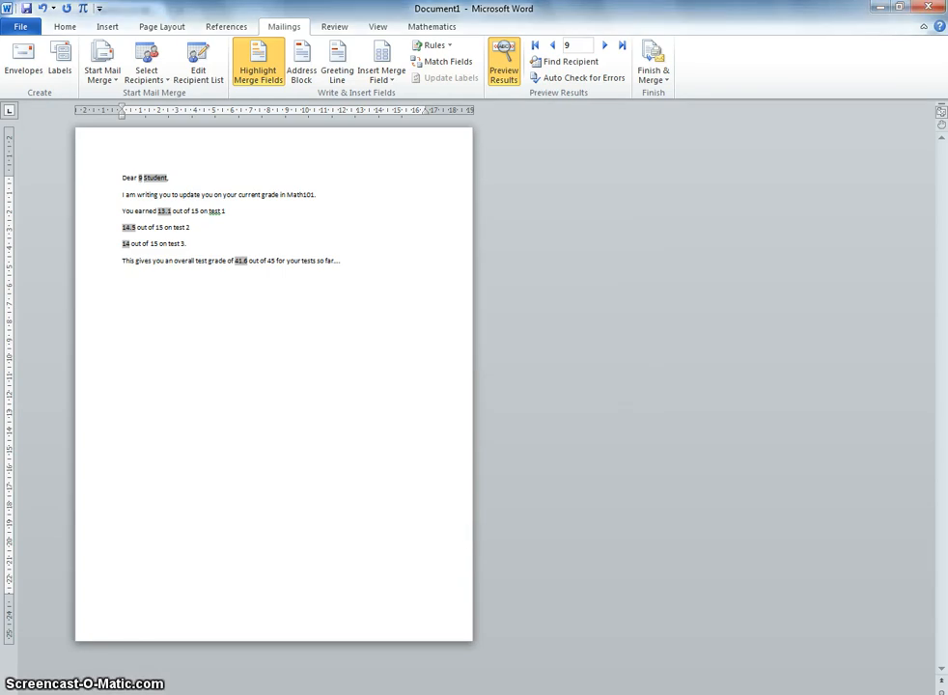